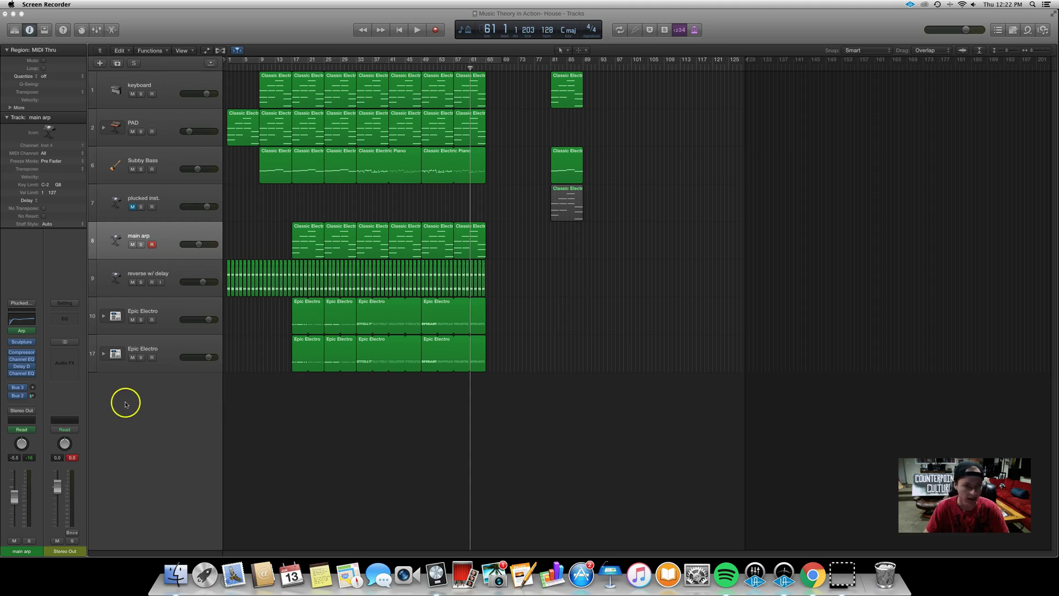
{"action": "left_click", "coordinate": [126, 403]}
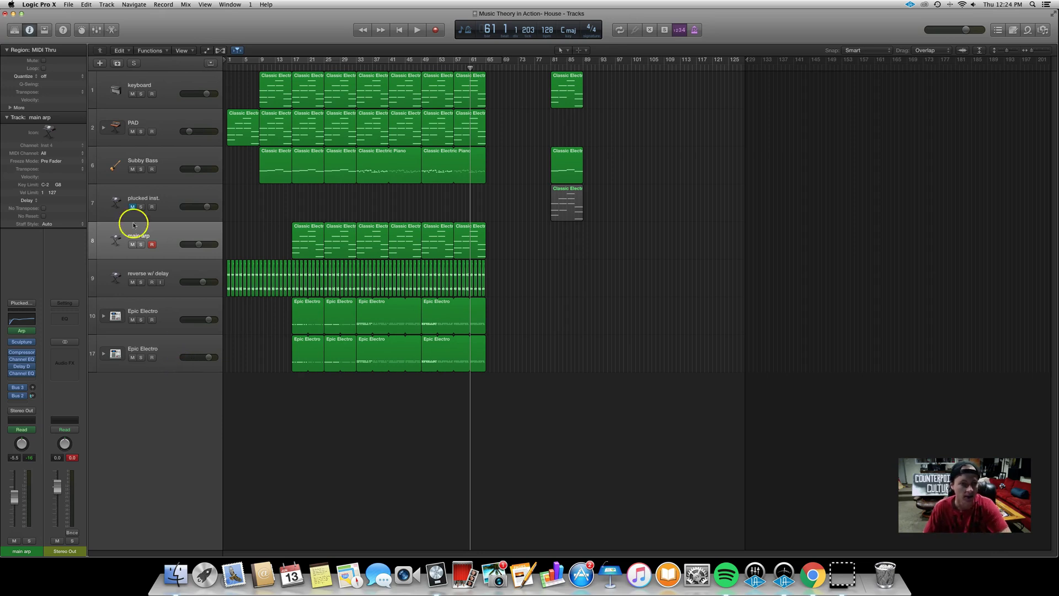
{"action": "left_click", "coordinate": [178, 192]}
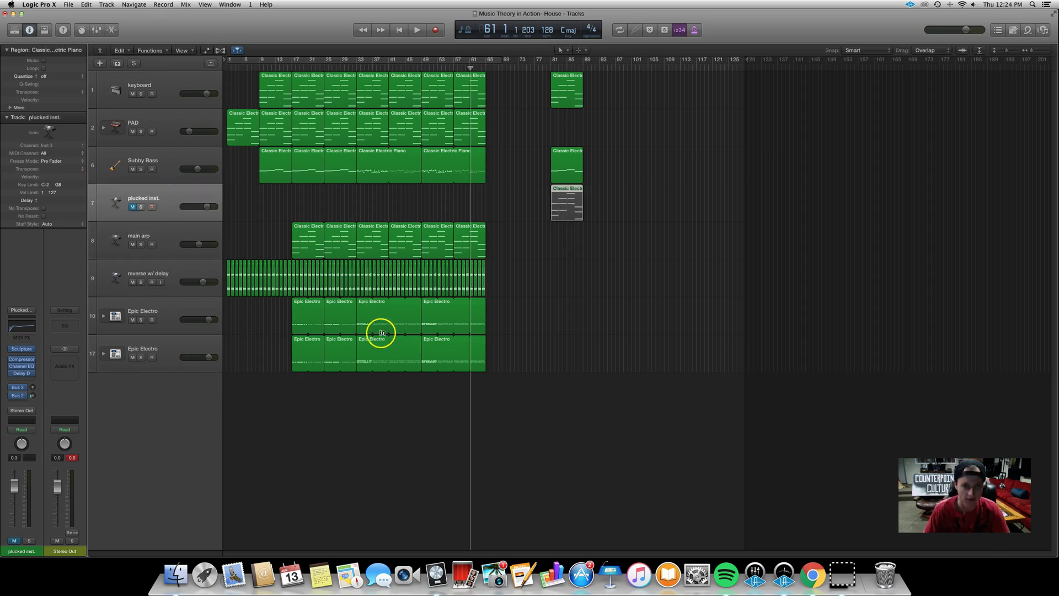
{"action": "left_click", "coordinate": [191, 406]}
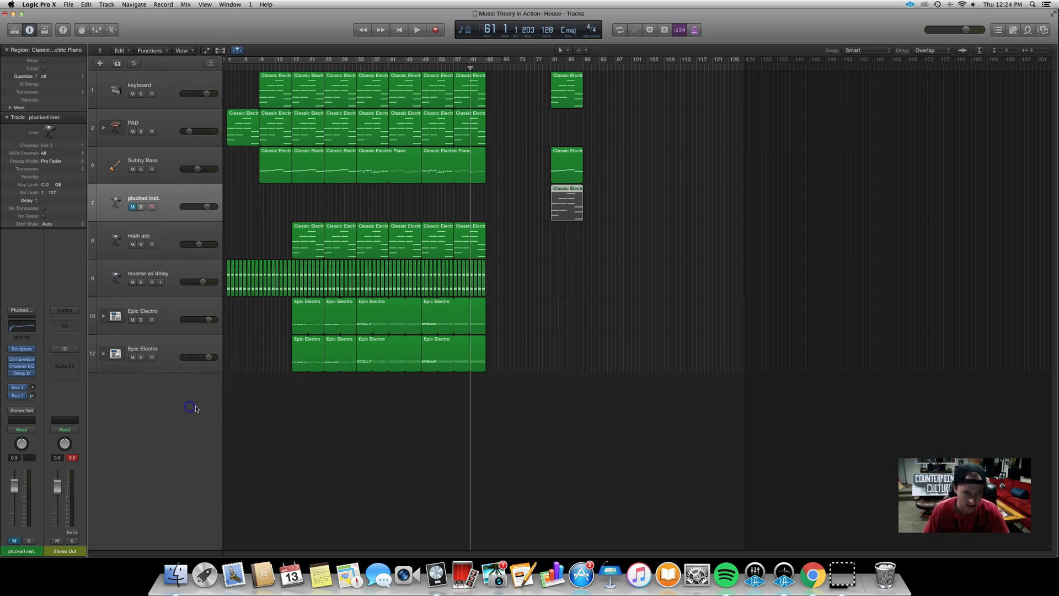
Step: Turn on the cycle range and play the arrangement from bar 14
{"action": "left_click", "coordinate": [342, 61]}
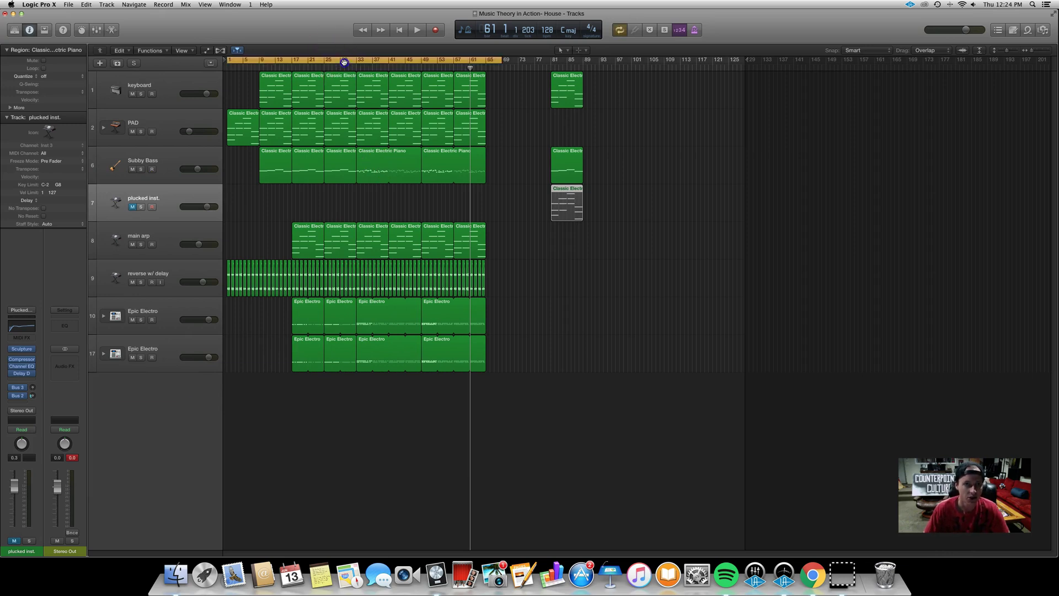
{"action": "left_click", "coordinate": [291, 67]}
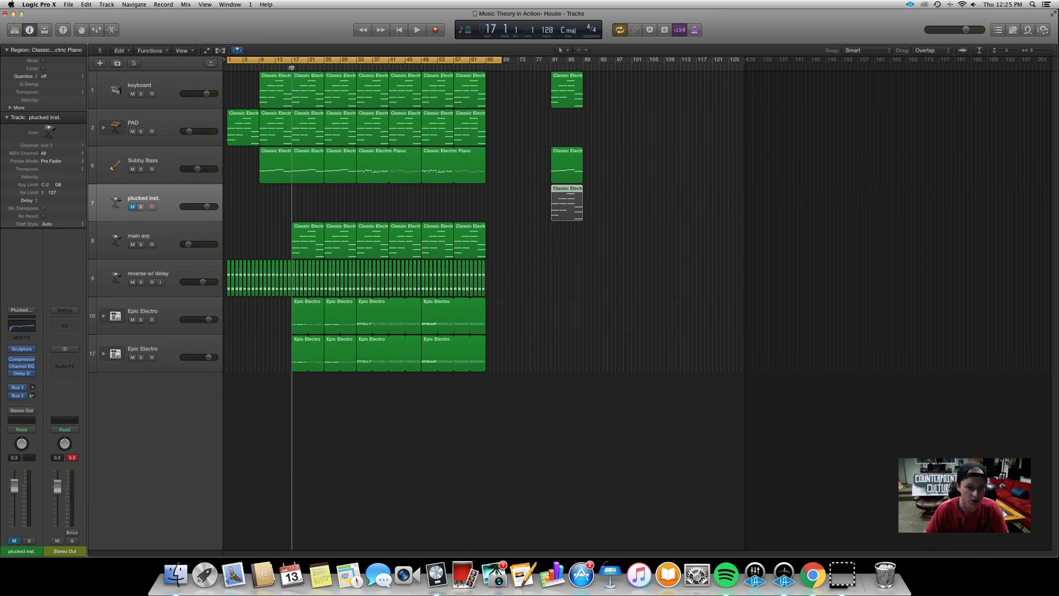
{"action": "left_click", "coordinate": [281, 68]}
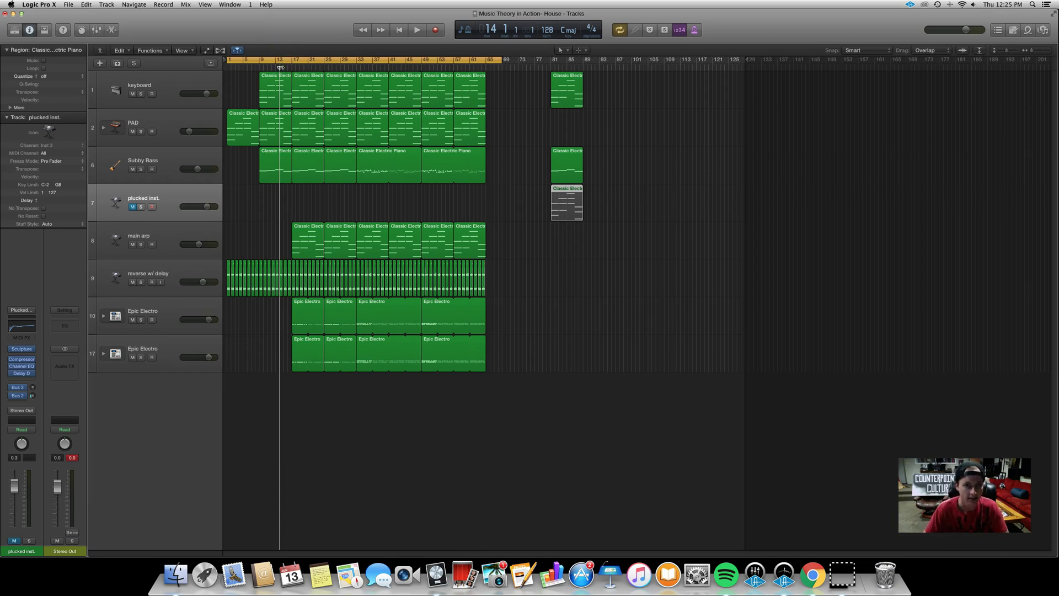
{"action": "key", "text": "space"}
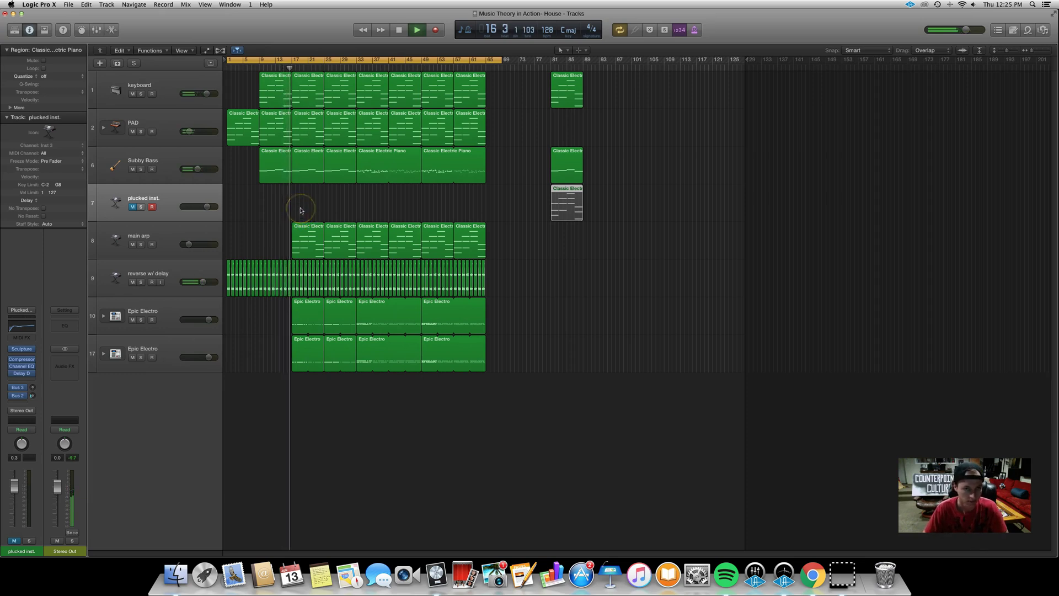
{"action": "left_click", "coordinate": [307, 237]}
{"action": "left_click", "coordinate": [373, 364]}
{"action": "left_click", "coordinate": [386, 391]}
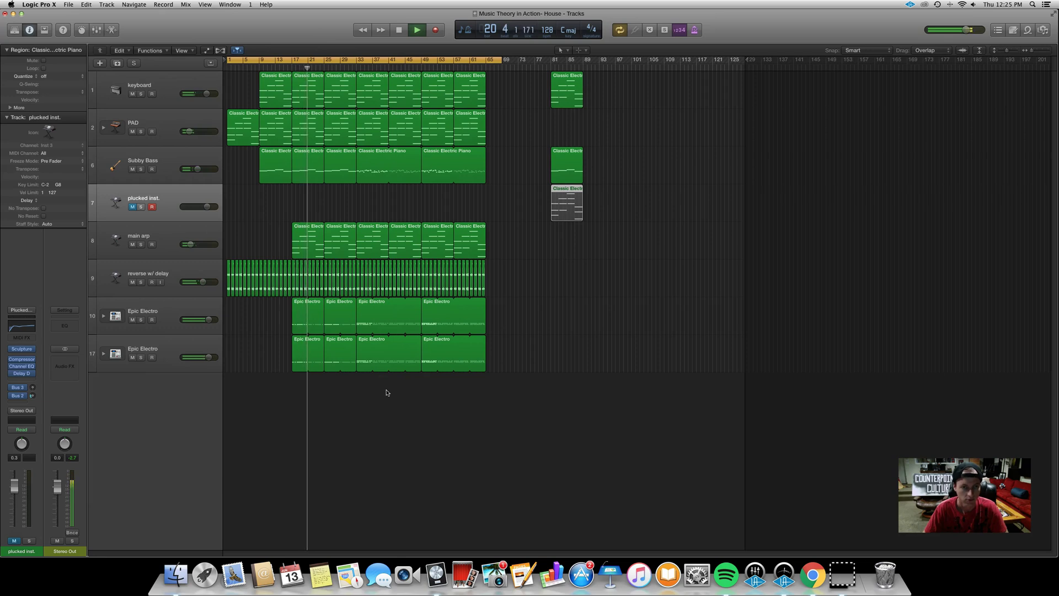
{"action": "left_click", "coordinate": [378, 388]}
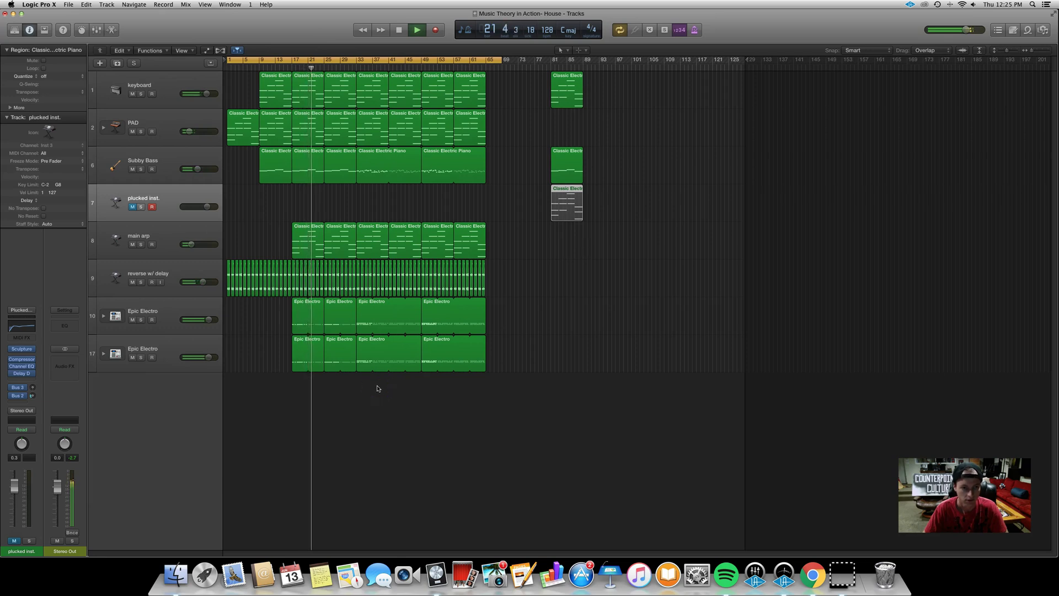
{"action": "left_click", "coordinate": [308, 365]}
Step: Mute the lower Epic Electro track during playback, and stop the playback
{"action": "left_click", "coordinate": [117, 356]}
{"action": "left_click", "coordinate": [133, 358]}
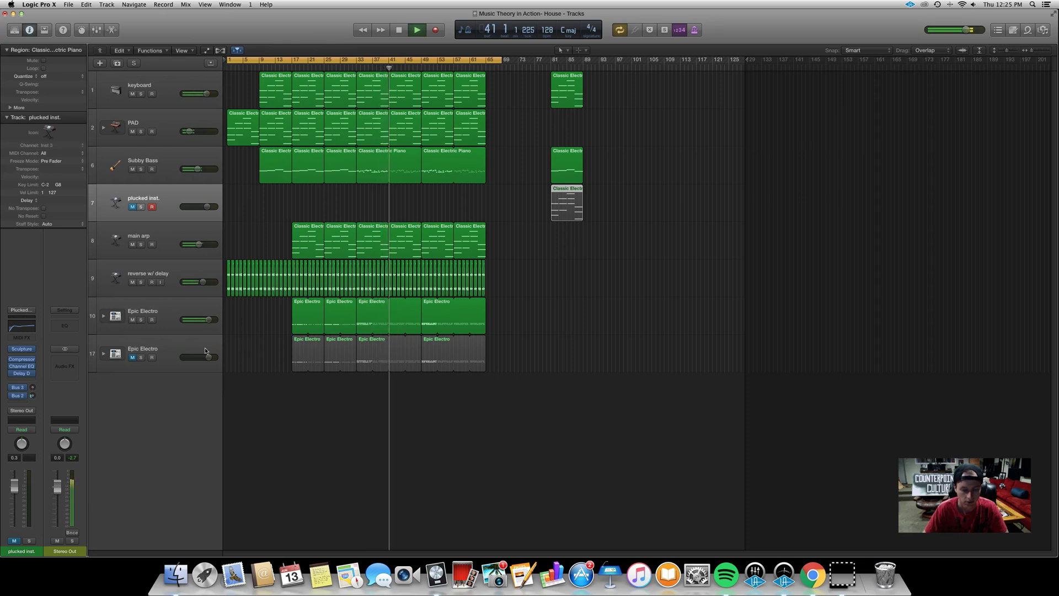
{"action": "key", "text": "space"}
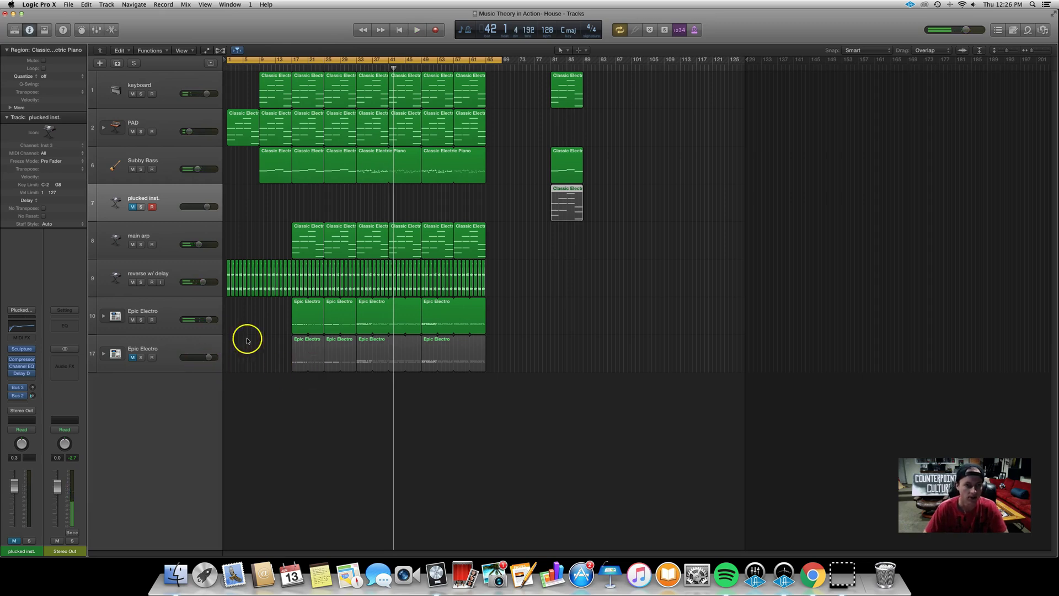
Step: Select the lower Epic Electro track and expand its stack to examine the individual drum sub-tracks, then collapse it
{"action": "left_click", "coordinate": [144, 350]}
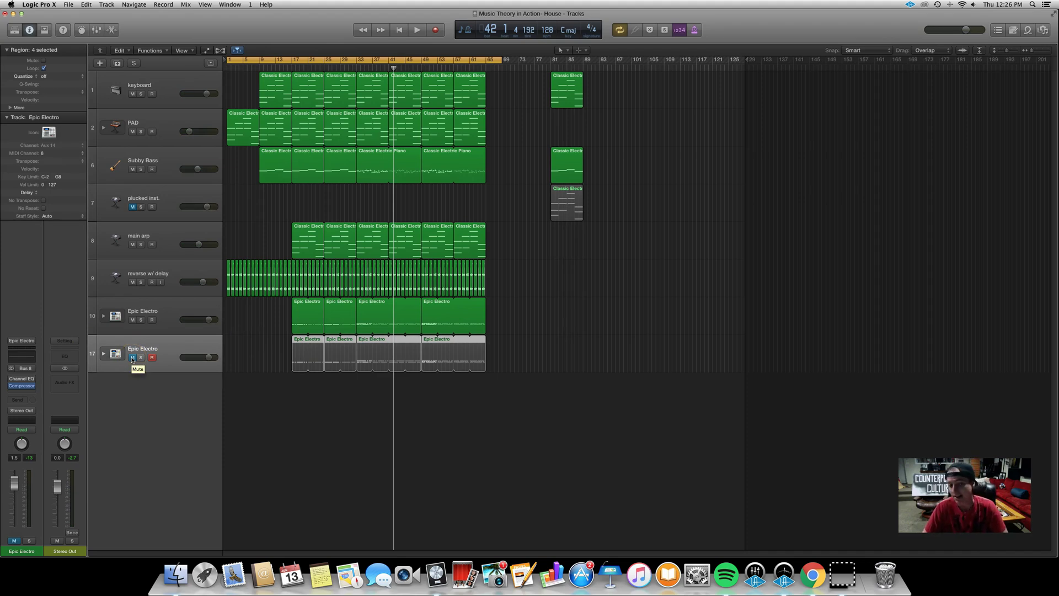
{"action": "left_click", "coordinate": [147, 351]}
{"action": "left_click", "coordinate": [133, 357]}
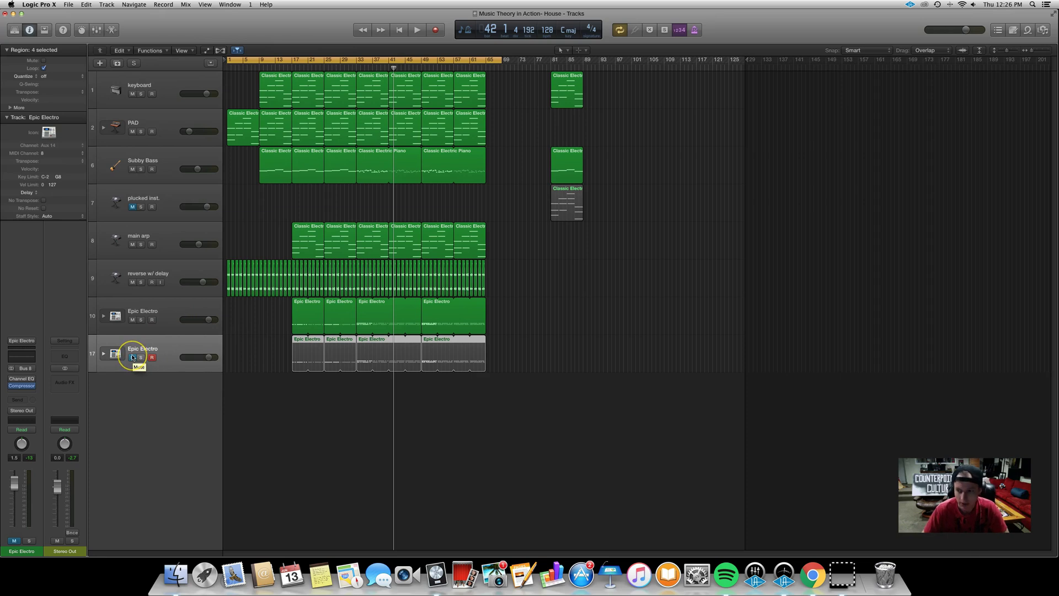
{"action": "left_click", "coordinate": [103, 357]}
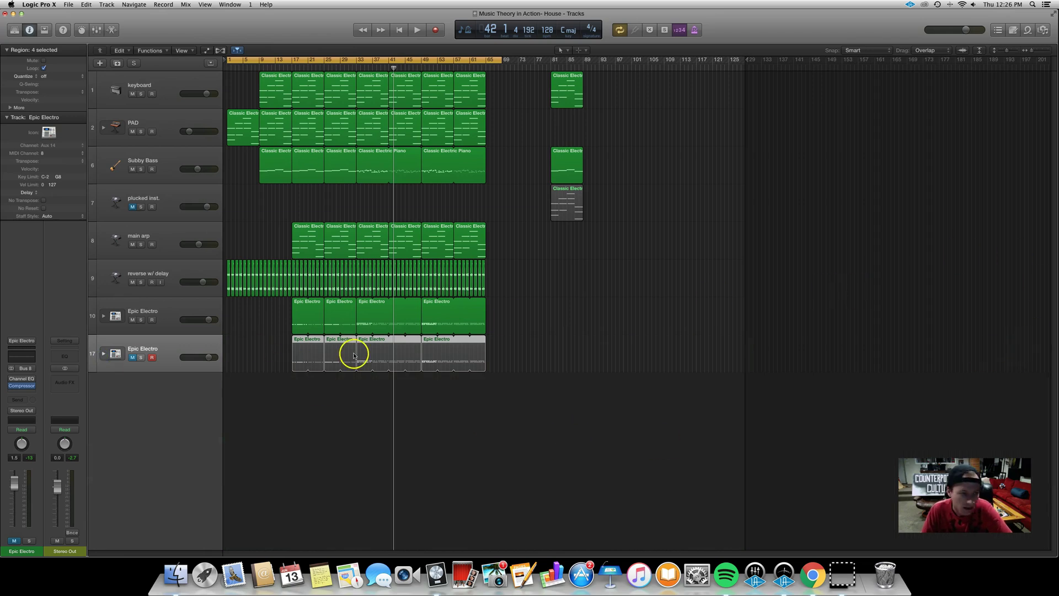
{"action": "left_click", "coordinate": [103, 354]}
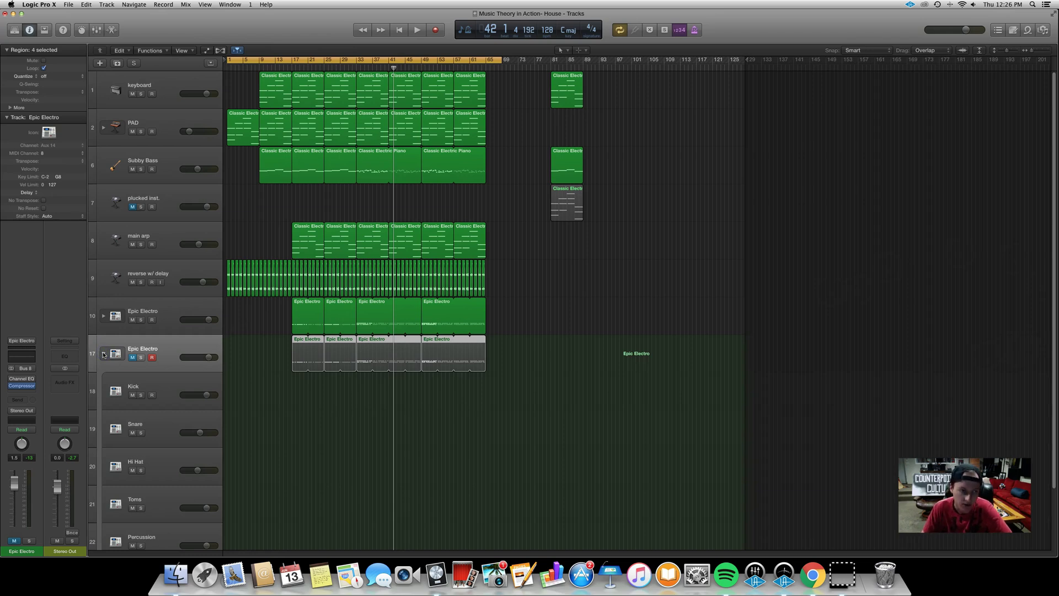
{"action": "left_click", "coordinate": [103, 354]}
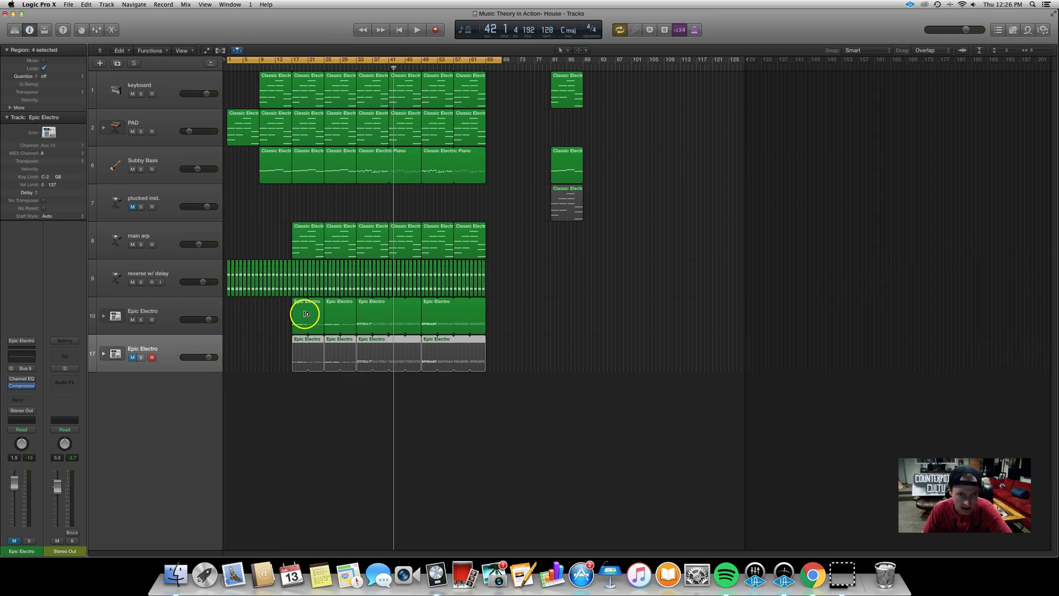
Step: Delete all regions on the lower Epic Electro track and remove the track itself
{"action": "left_click", "coordinate": [169, 306]}
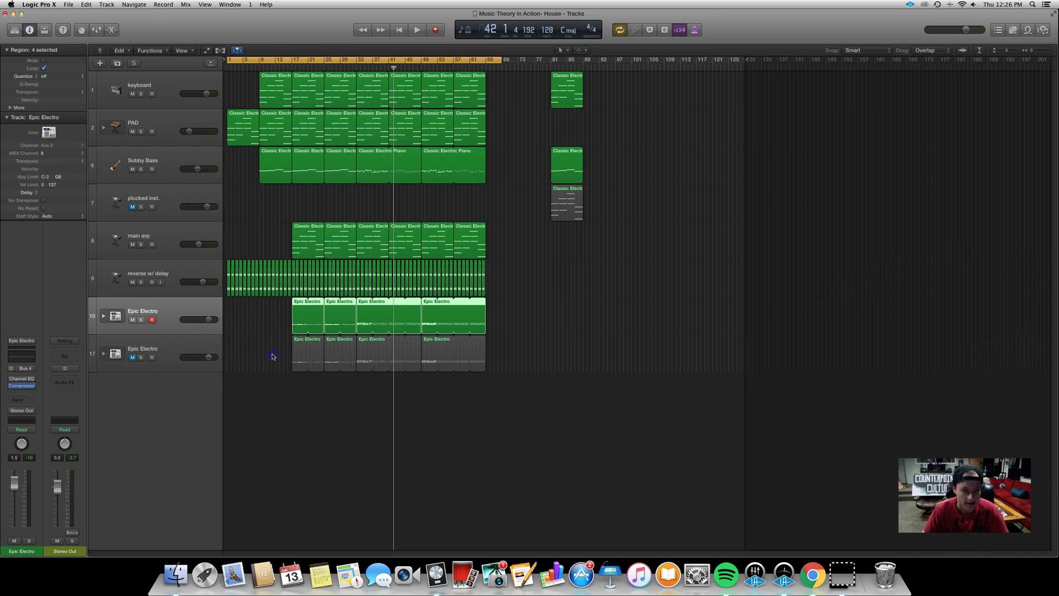
{"action": "left_click_drag", "start_coordinate": [272, 355], "coordinate": [503, 367]}
{"action": "key", "text": "Delete"}
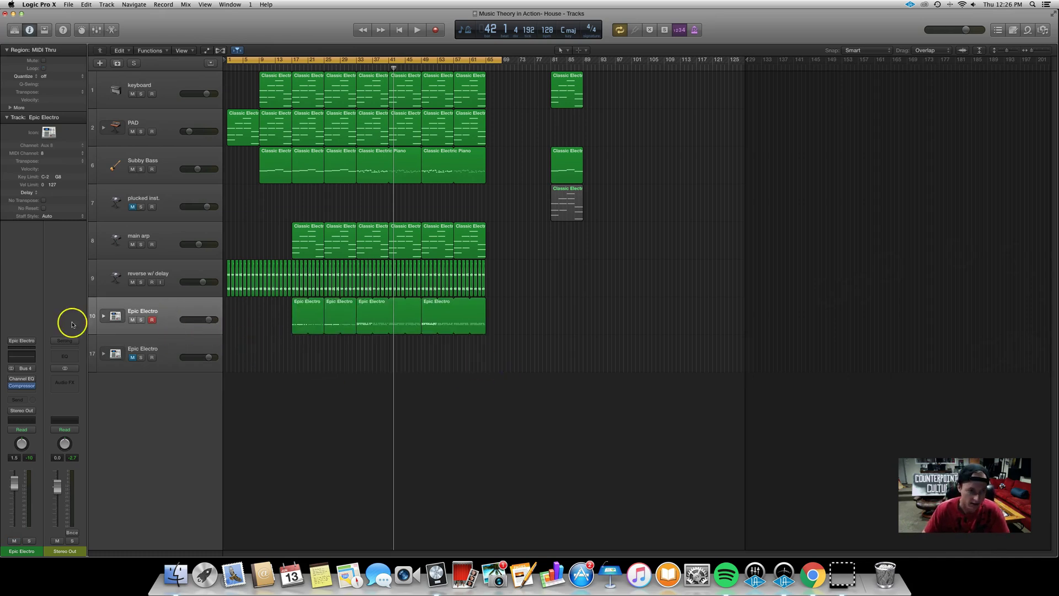
{"action": "left_click", "coordinate": [153, 342]}
{"action": "key", "text": "super+BackSpace"}
Step: Rename the remaining Epic Electro track as DRUMS
{"action": "left_click", "coordinate": [169, 308]}
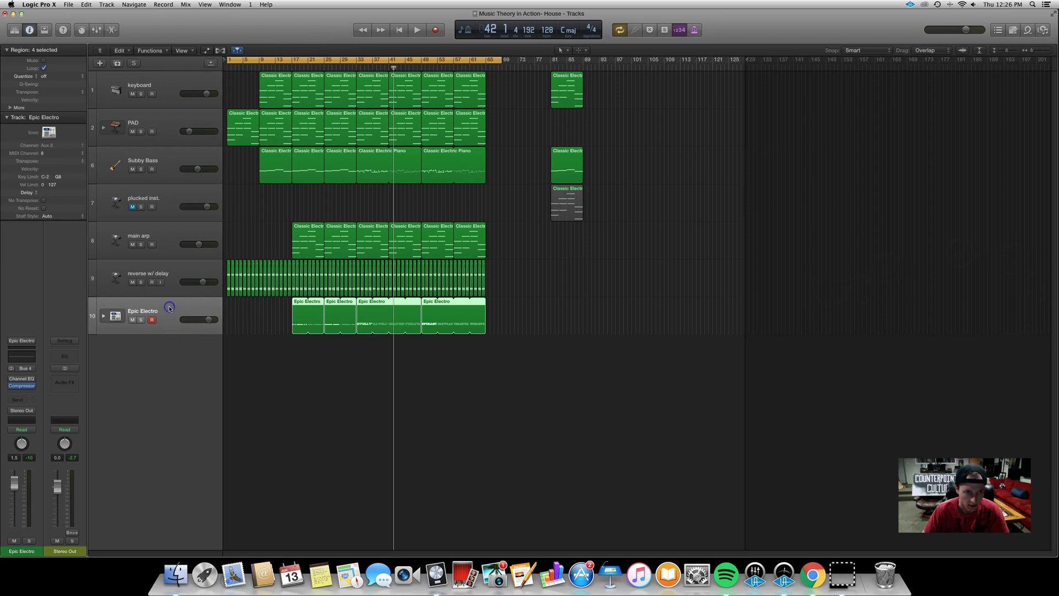
{"action": "double_click", "coordinate": [166, 314]}
{"action": "type", "text": "DRUMS"}
{"action": "key", "text": "Return"}
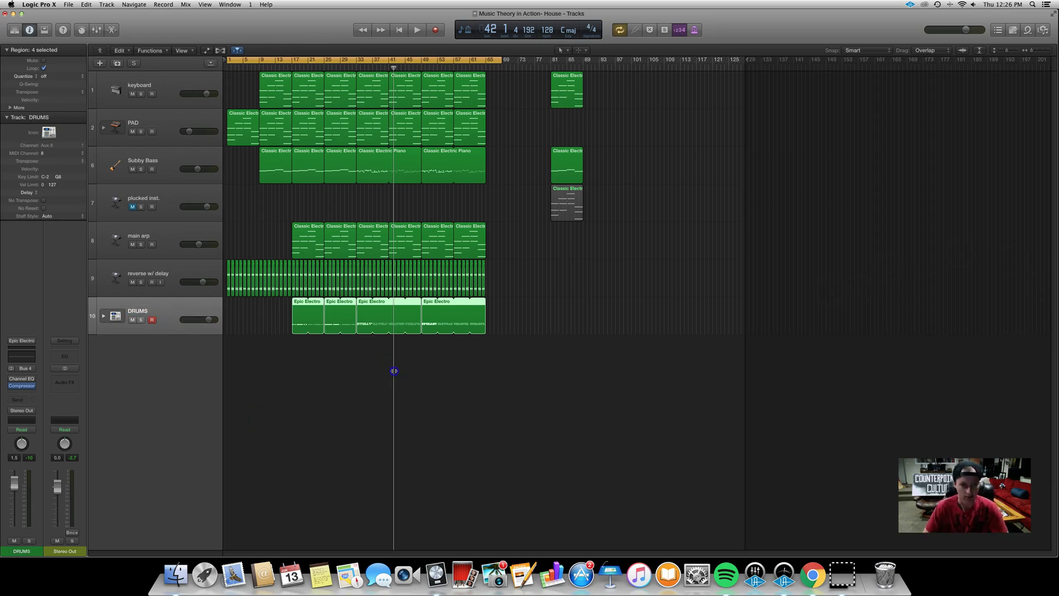
Step: Duplicate the DRUMS track with its instrument and copy all its regions onto the new track at the same bars
{"action": "key", "text": "super+d"}
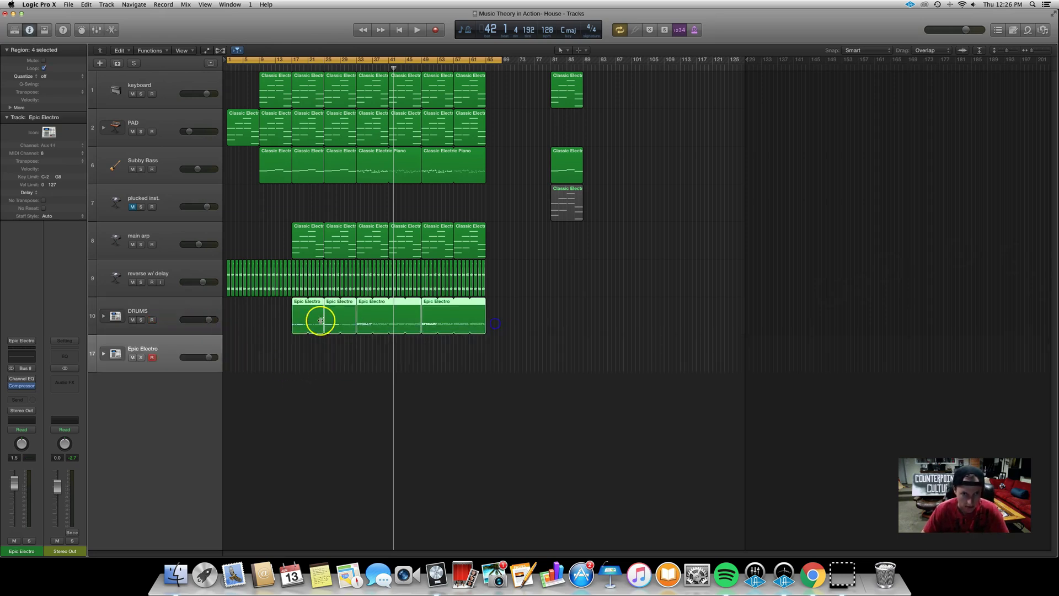
{"action": "left_click_drag", "start_coordinate": [302, 318], "coordinate": [288, 358]}
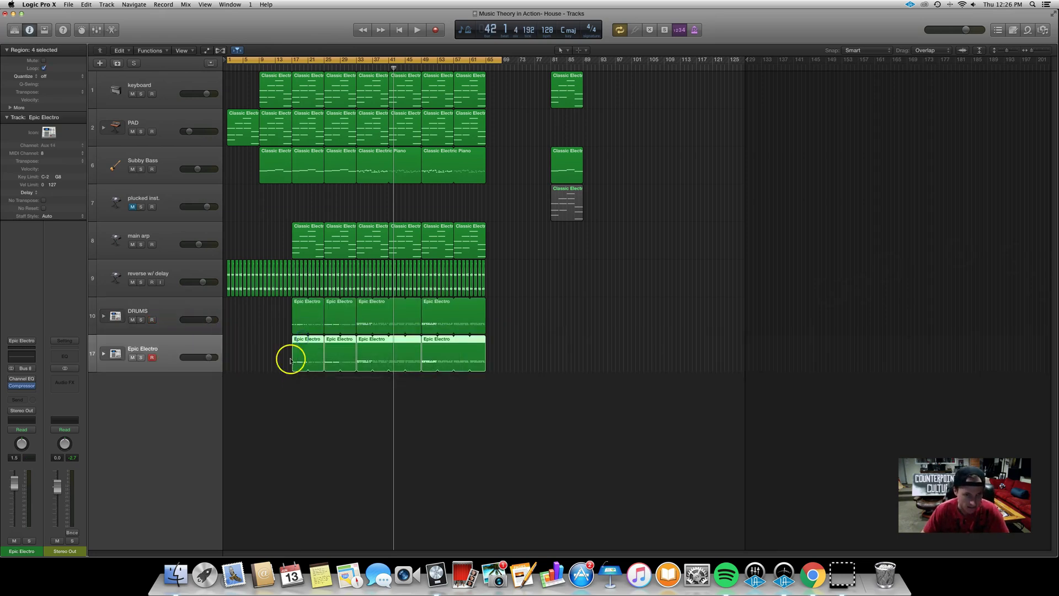
Step: Open the copied drum regions in the Piano Roll and delete all notes except the kick on C1
{"action": "left_click", "coordinate": [429, 354]}
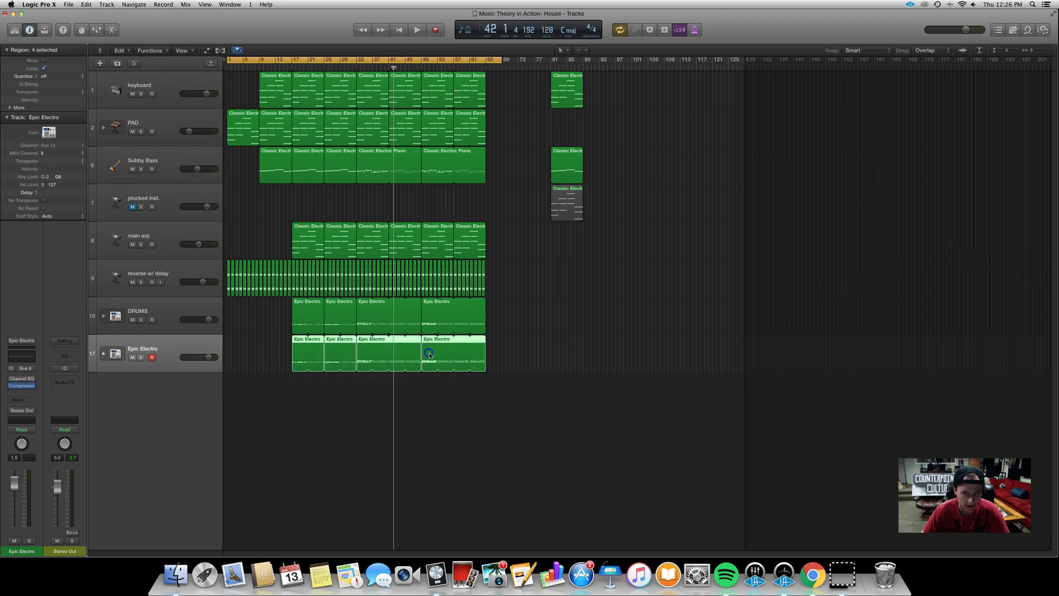
{"action": "double_click", "coordinate": [430, 354]}
{"action": "left_click", "coordinate": [462, 438]}
{"action": "left_click_drag", "start_coordinate": [464, 439], "coordinate": [330, 444]}
{"action": "left_click_drag", "start_coordinate": [382, 374], "coordinate": [599, 437]}
{"action": "key", "text": "Delete"}
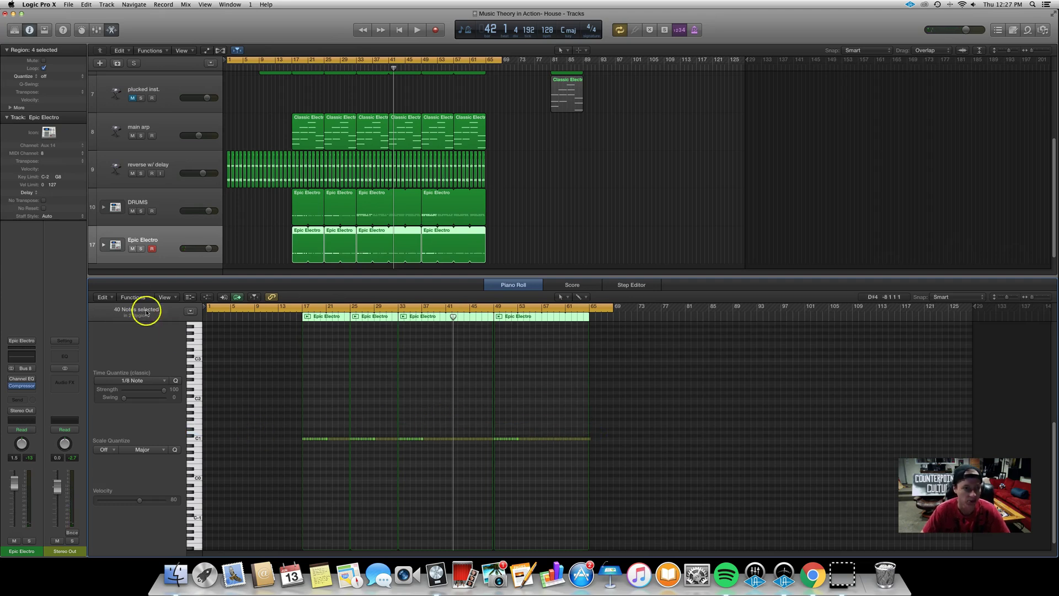
Step: Rename the duplicated drum track as DRUM TRIGGER
{"action": "double_click", "coordinate": [144, 240]}
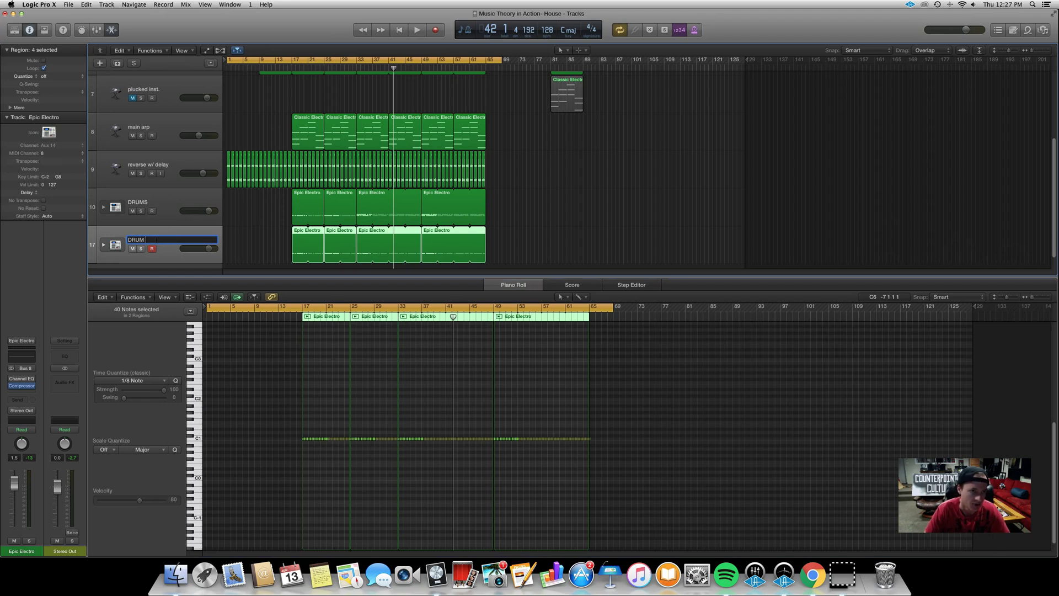
{"action": "type", "text": "DRUM TRIGGER"}
{"action": "key", "text": "Return"}
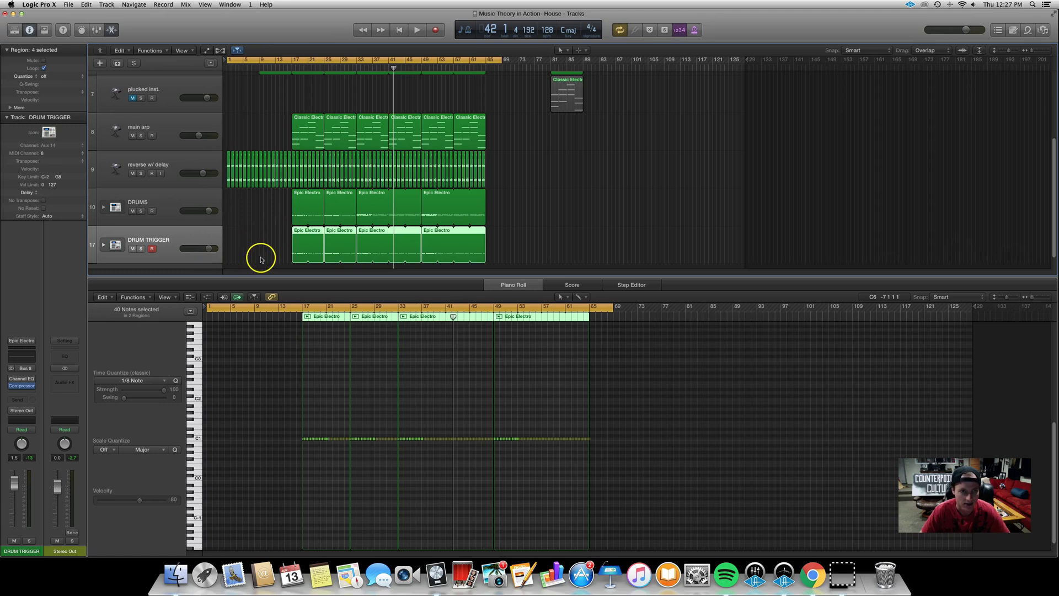
Step: Solo the DRUM TRIGGER track and bounce it as a 16-bit, 44100 Wave file named "drum trigger" in the Bounces folder
{"action": "left_click", "coordinate": [141, 248]}
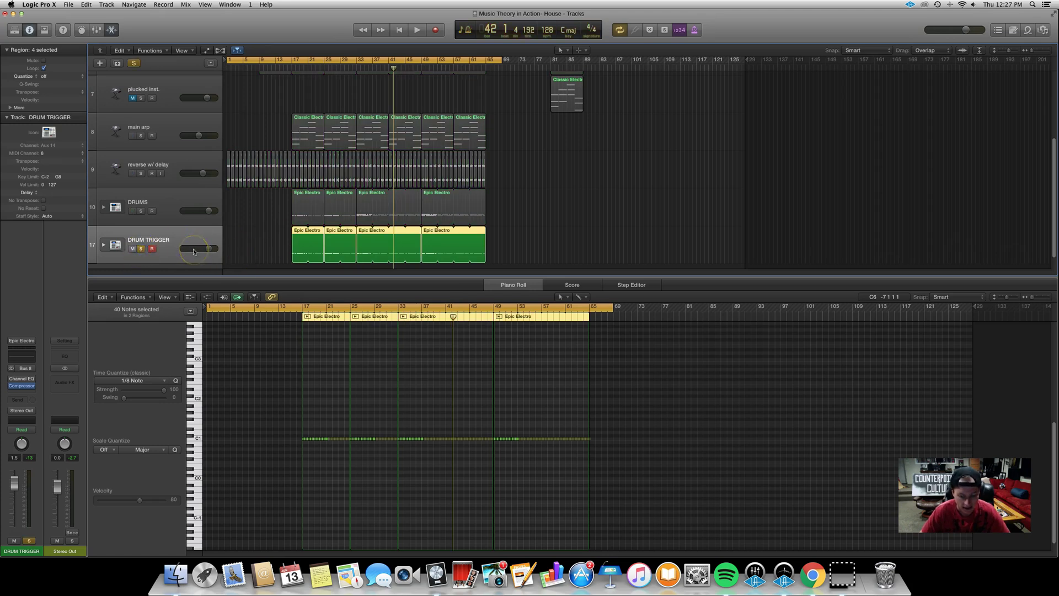
{"action": "key", "text": "super+b"}
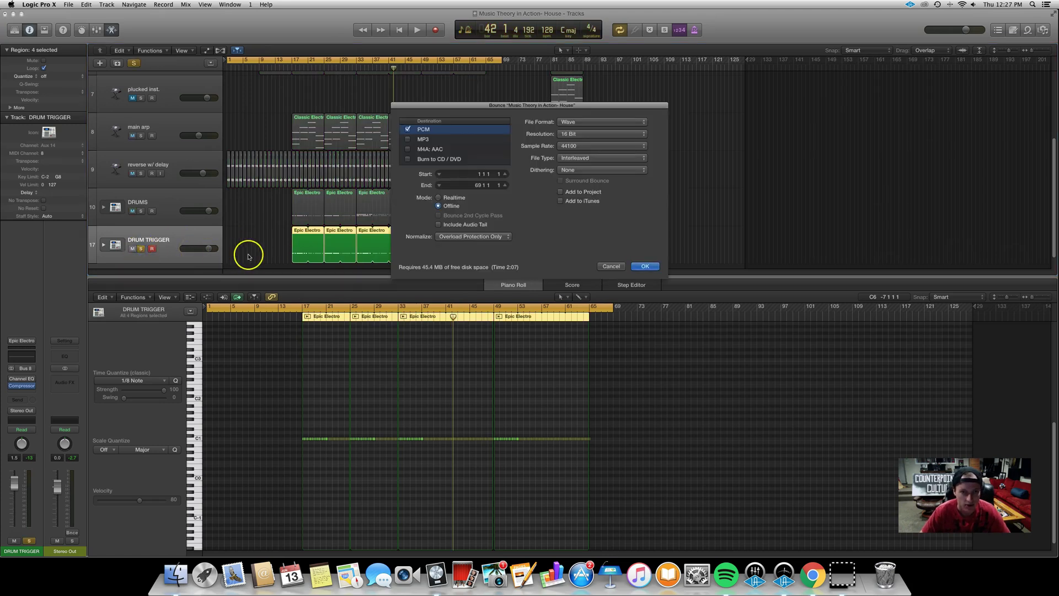
{"action": "left_click", "coordinate": [645, 268]}
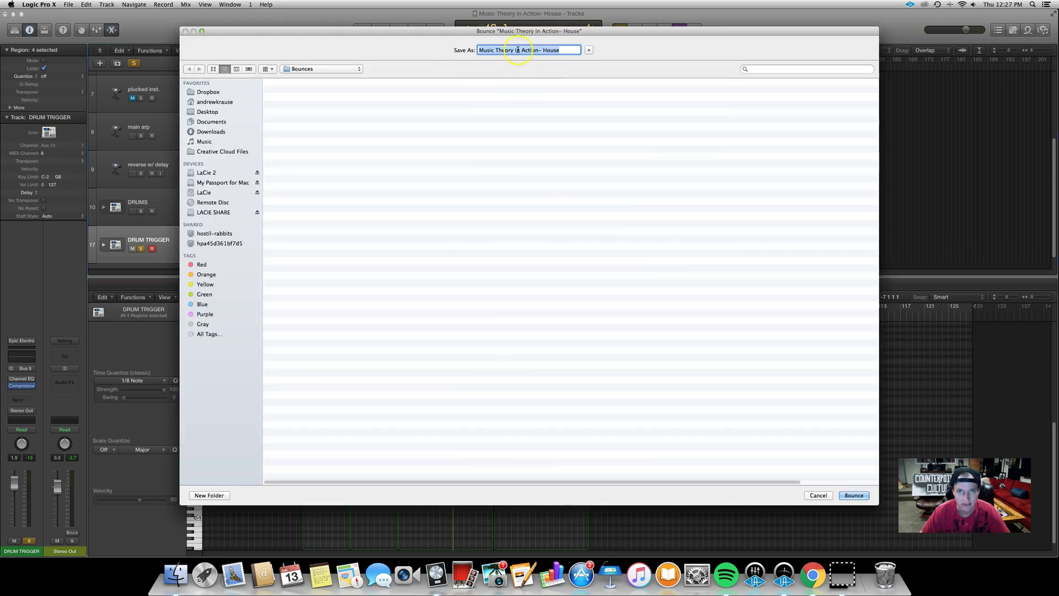
{"action": "type", "text": "drum trigger"}
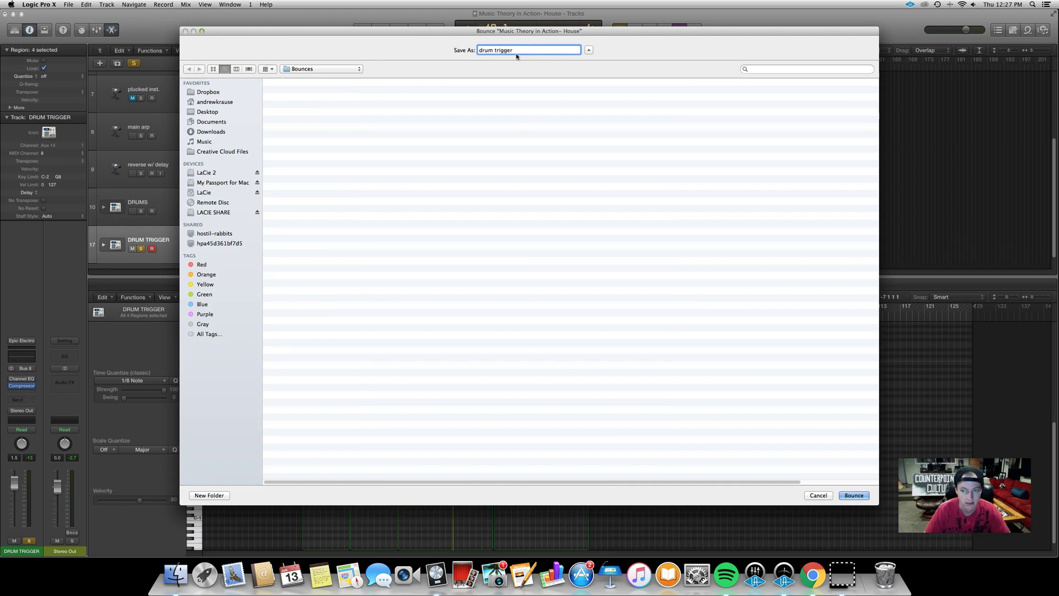
{"action": "key", "text": "Return"}
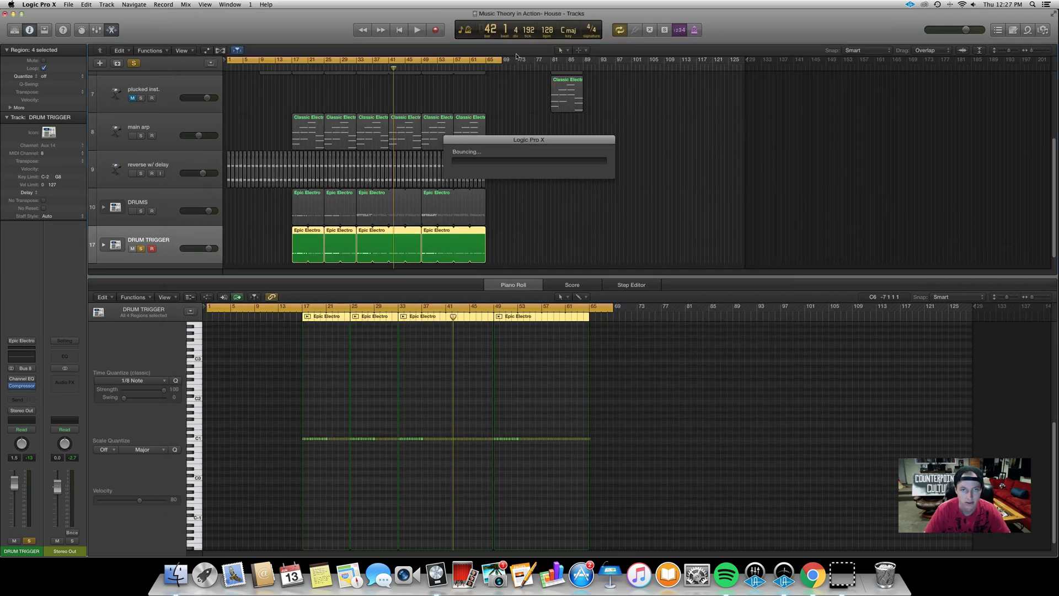
{"action": "left_click", "coordinate": [546, 101]}
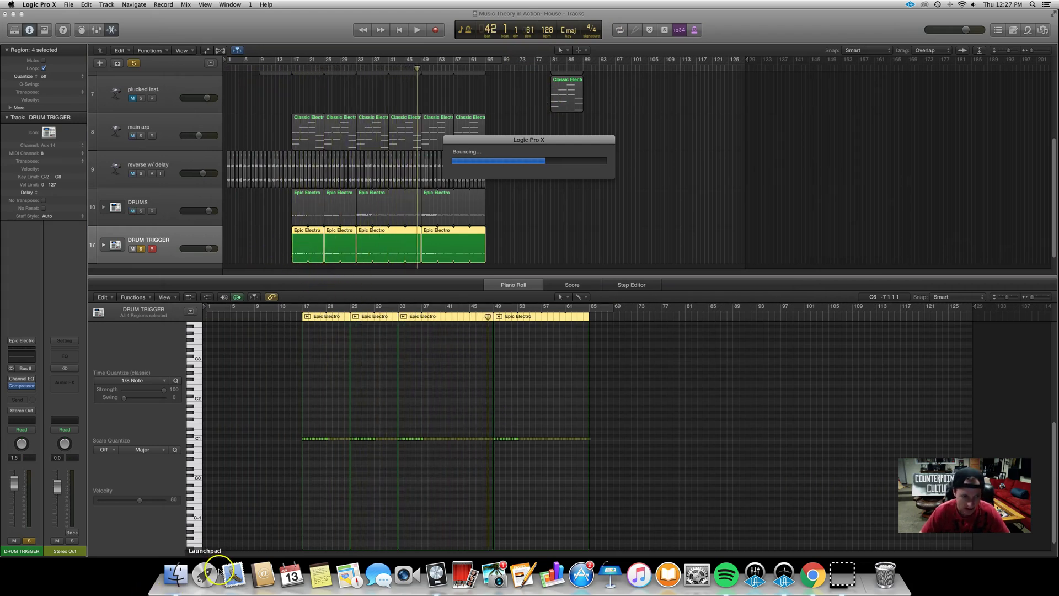
Step: In Finder, open the Music Theory in Action- House project's Bounces folder and import drum trigger.wav at bar 1 below the DRUM TRIGGER track
{"action": "left_click", "coordinate": [186, 582]}
{"action": "left_click", "coordinate": [260, 260]}
{"action": "scroll", "coordinate": [279, 262], "scroll_direction": "down", "scroll_amount": 5}
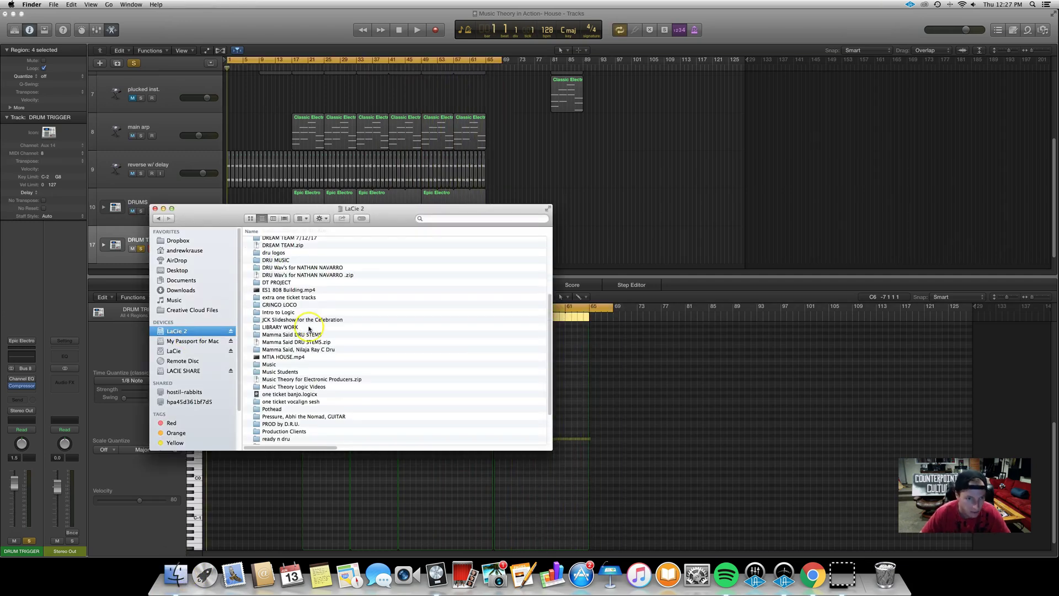
{"action": "double_click", "coordinate": [310, 387]}
{"action": "double_click", "coordinate": [315, 270]}
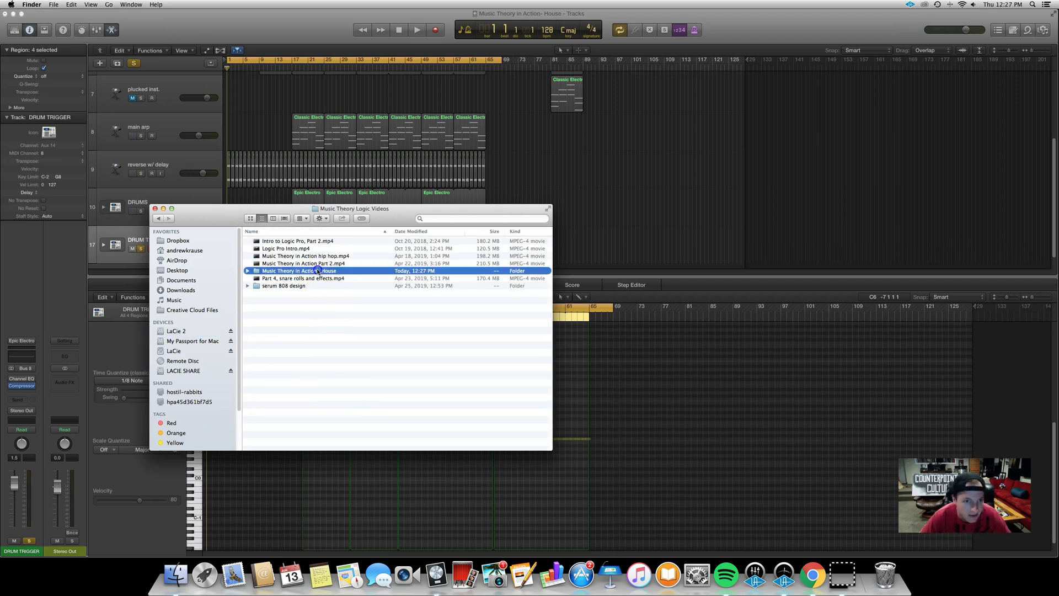
{"action": "double_click", "coordinate": [270, 255]}
{"action": "left_click_drag", "start_coordinate": [234, 220], "coordinate": [228, 261]}
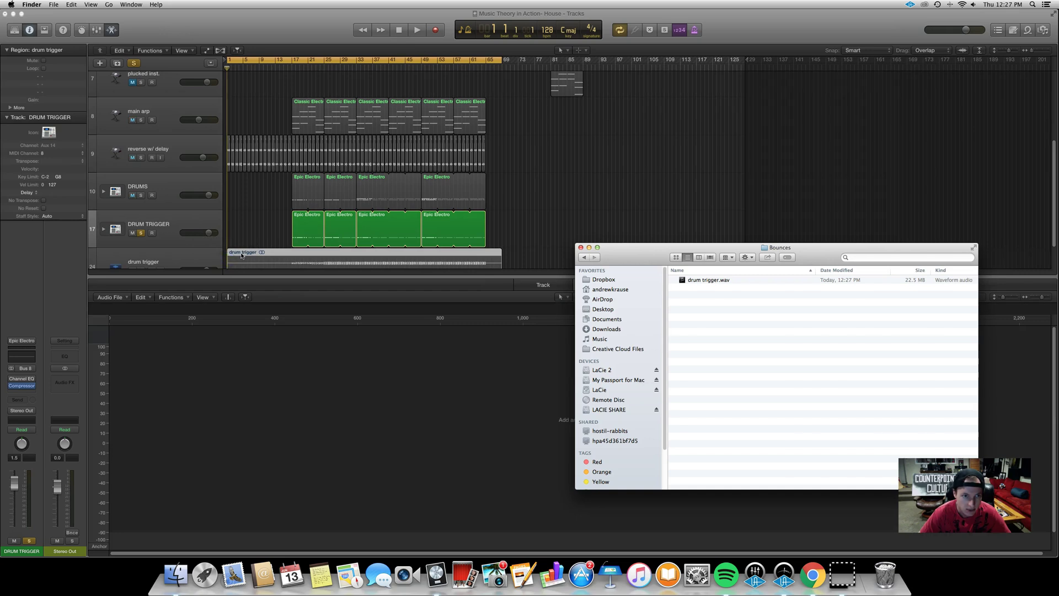
Step: Close the audio editor pane and show the whole arrangement with all its tracks
{"action": "left_click", "coordinate": [330, 278]}
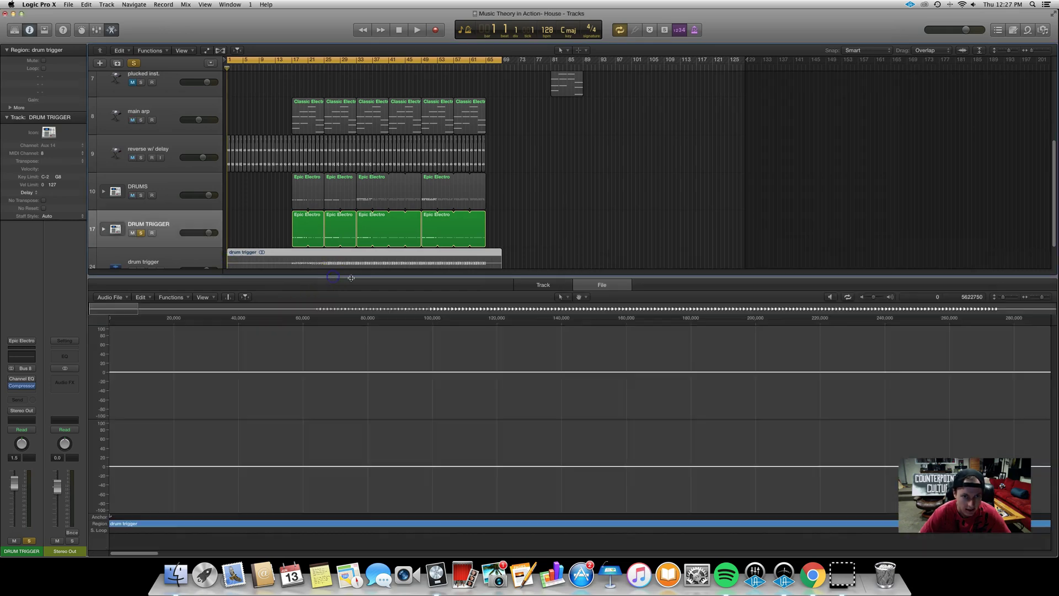
{"action": "key", "text": "e"}
{"action": "left_click", "coordinate": [340, 316], "text": "ctrl+alt"}
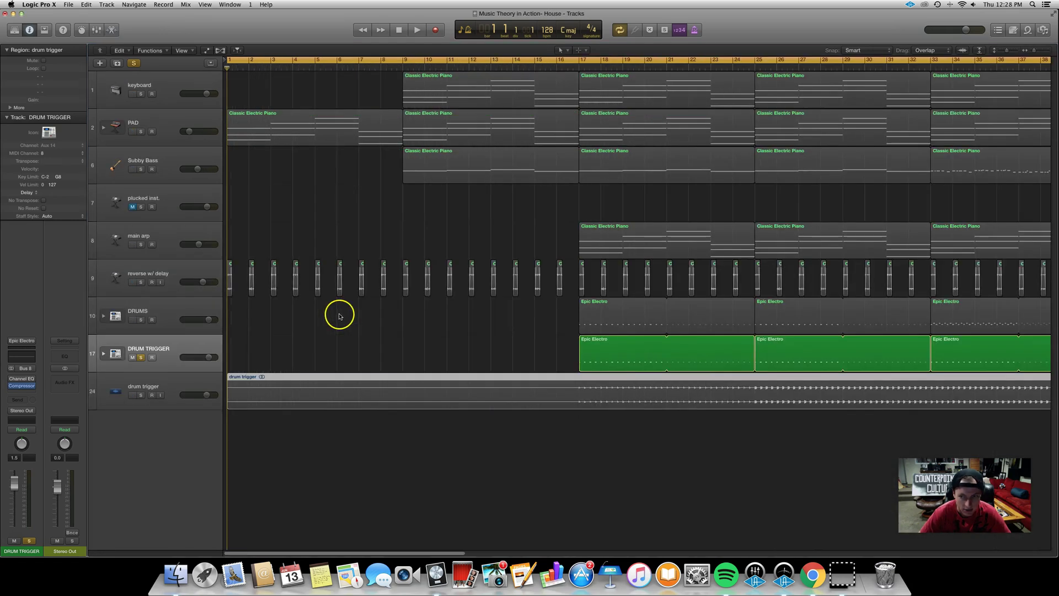
{"action": "left_click", "coordinate": [339, 314], "text": "ctrl+alt"}
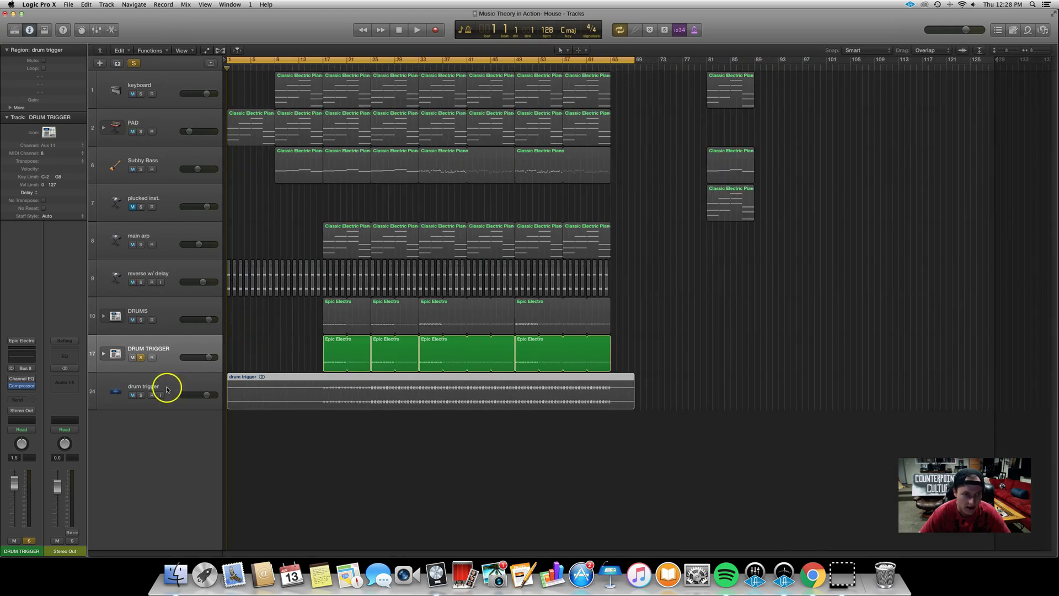
Step: Turn off solo on the DRUM TRIGGER track, mute it, and select the drum trigger audio track
{"action": "left_click", "coordinate": [167, 389]}
{"action": "left_click", "coordinate": [160, 338]}
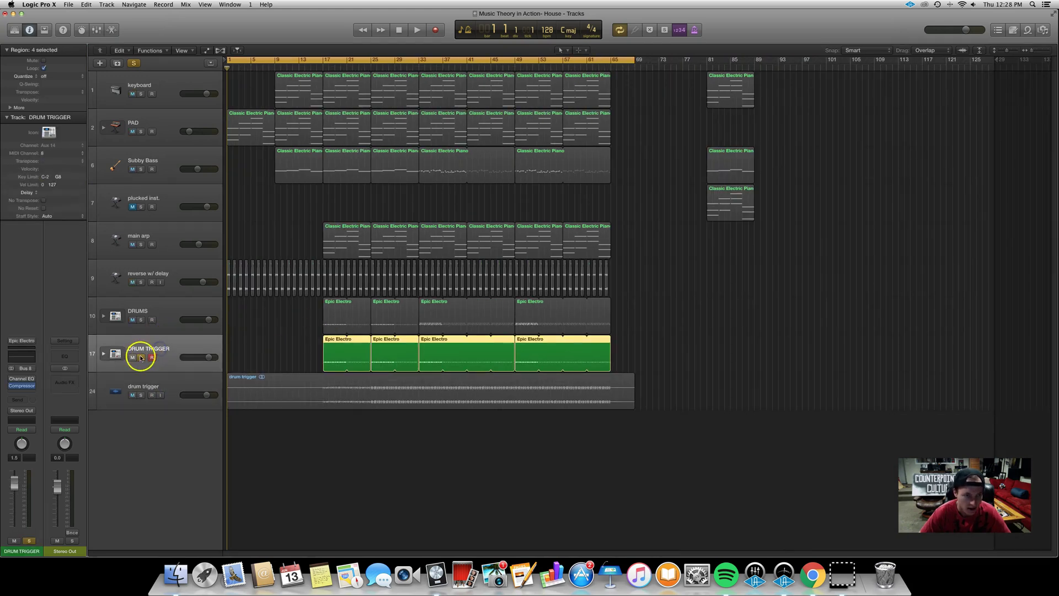
{"action": "left_click", "coordinate": [141, 357]}
{"action": "left_click", "coordinate": [133, 357]}
{"action": "left_click", "coordinate": [176, 382]}
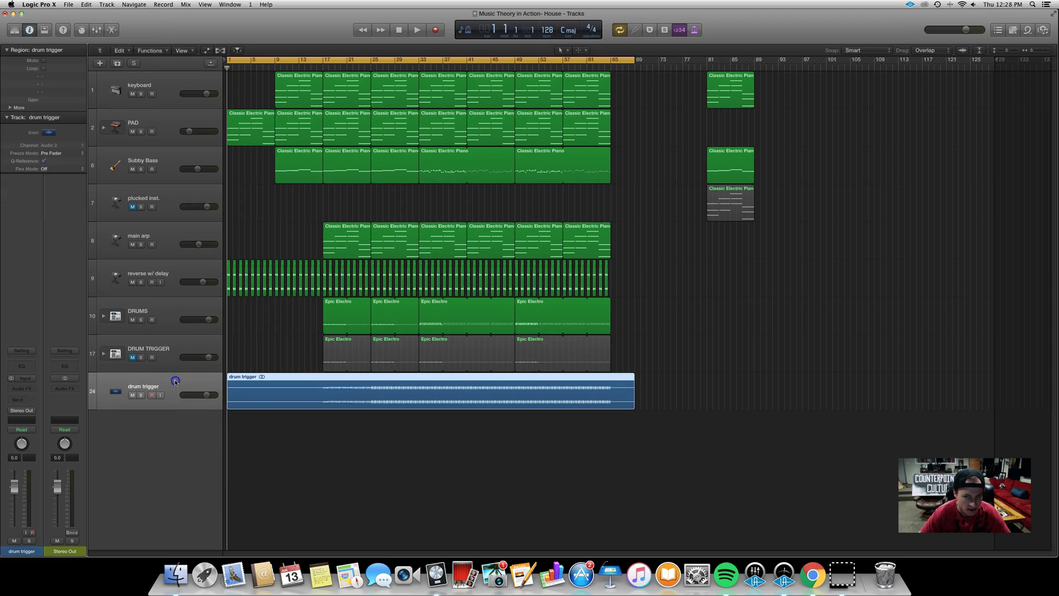
{"action": "key", "text": "super+Right"}
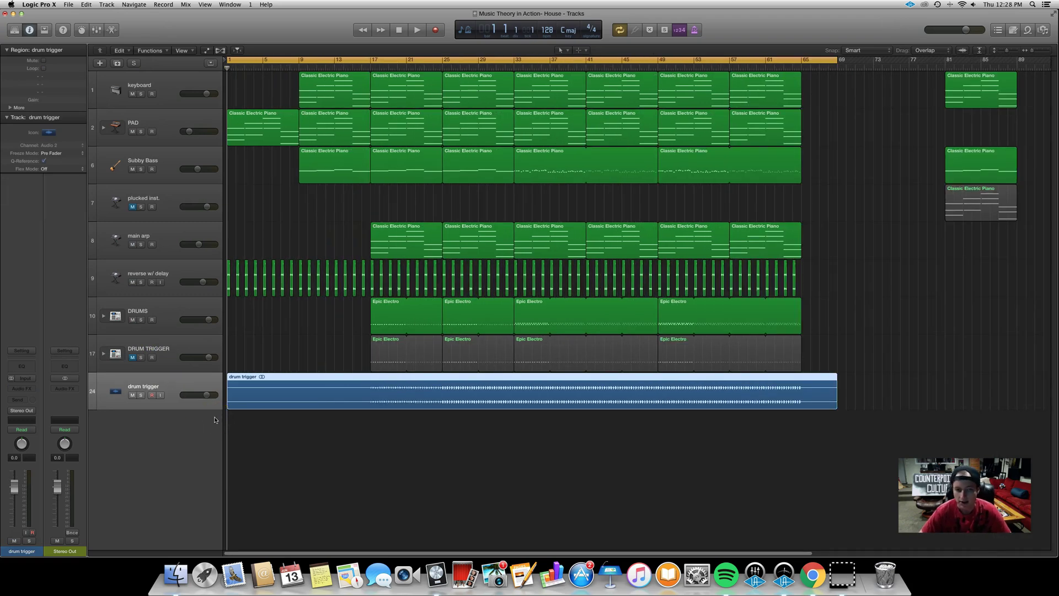
{"action": "key", "text": "super+Left"}
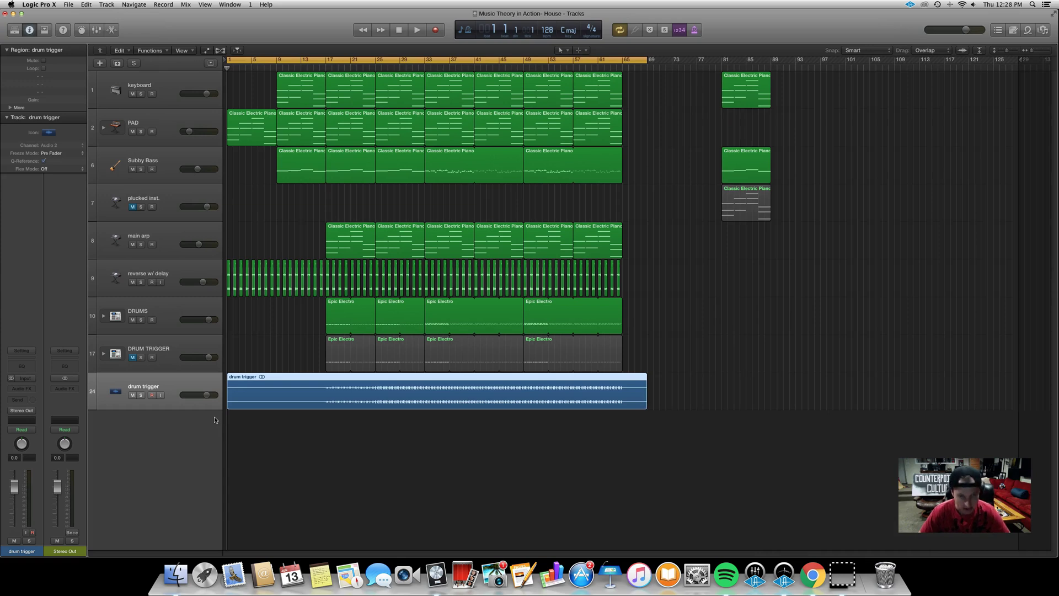
{"action": "left_click", "coordinate": [184, 386]}
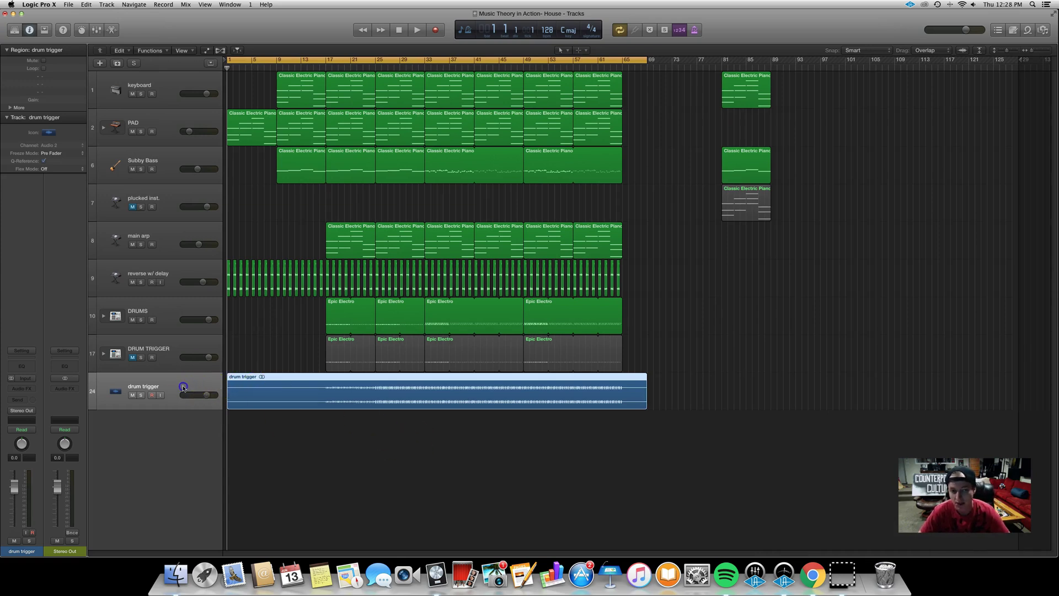
{"action": "left_click", "coordinate": [306, 393]}
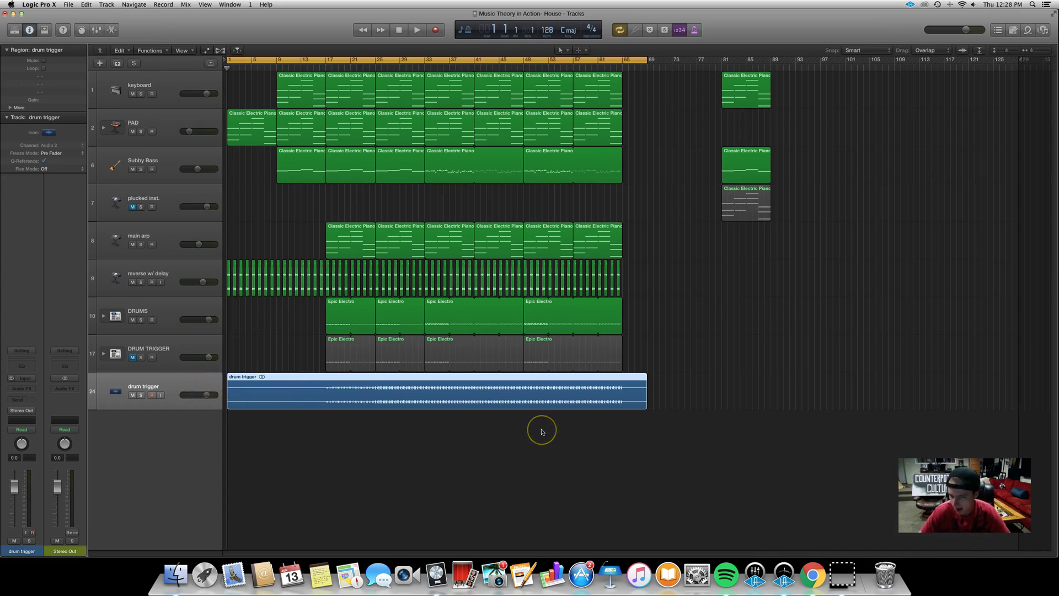
{"action": "left_click", "coordinate": [199, 383]}
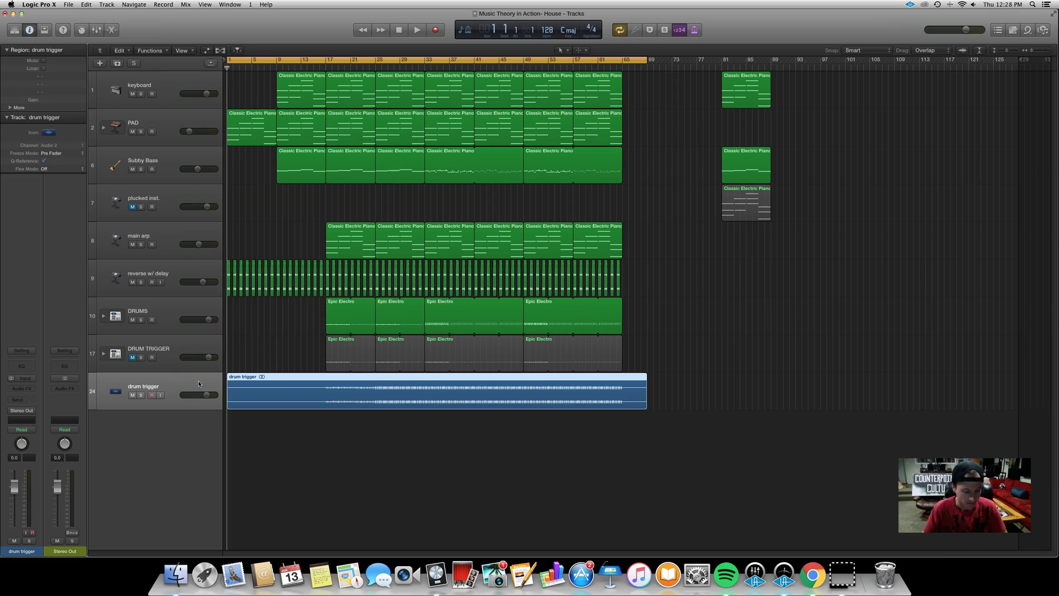
Step: Set the output of the drum trigger audio track to No Output
{"action": "left_click", "coordinate": [158, 386]}
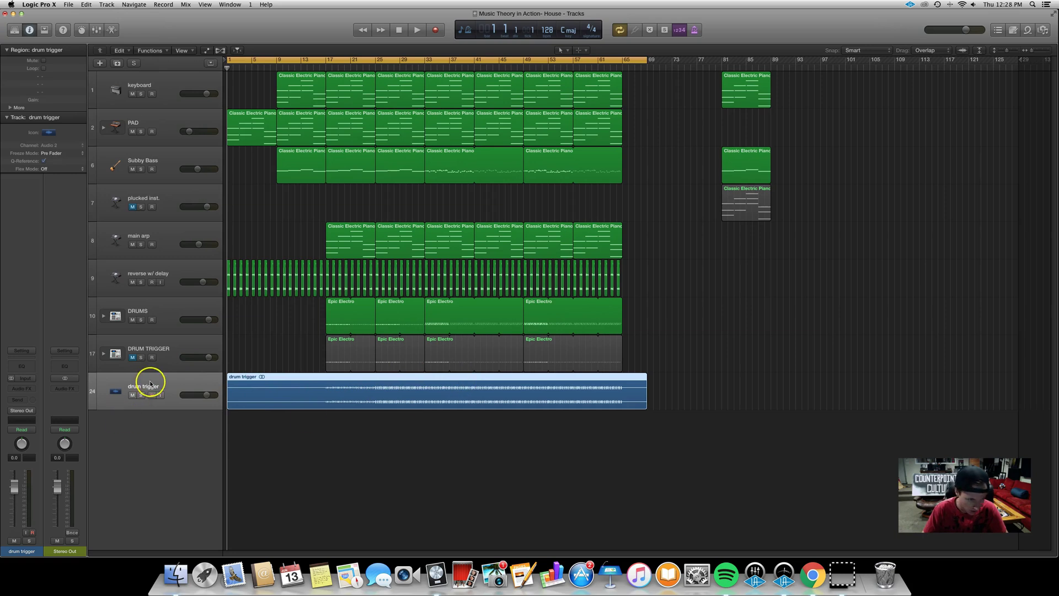
{"action": "left_click", "coordinate": [29, 417]}
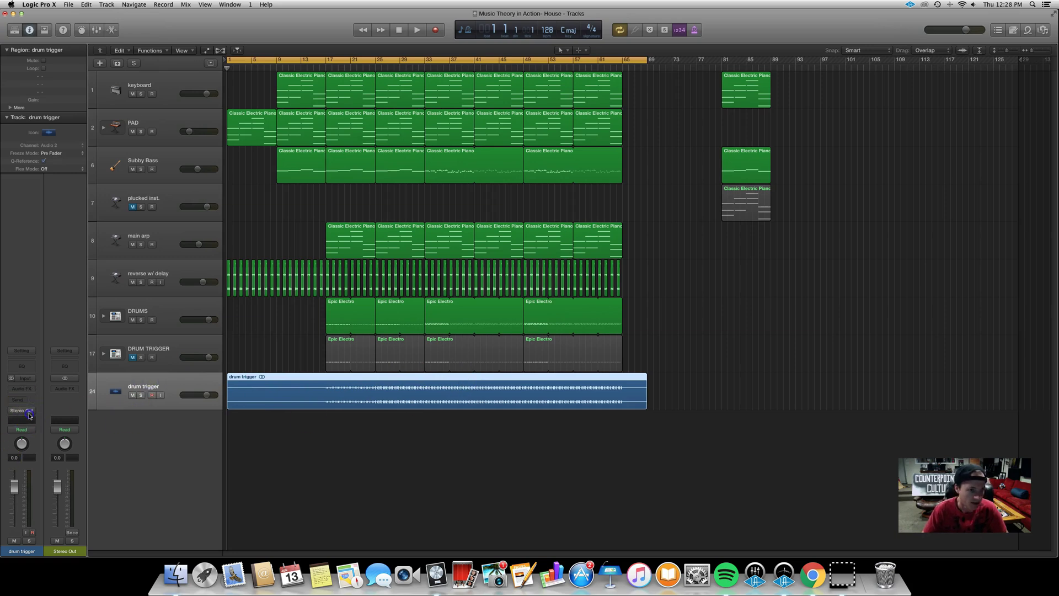
{"action": "left_click", "coordinate": [48, 425]}
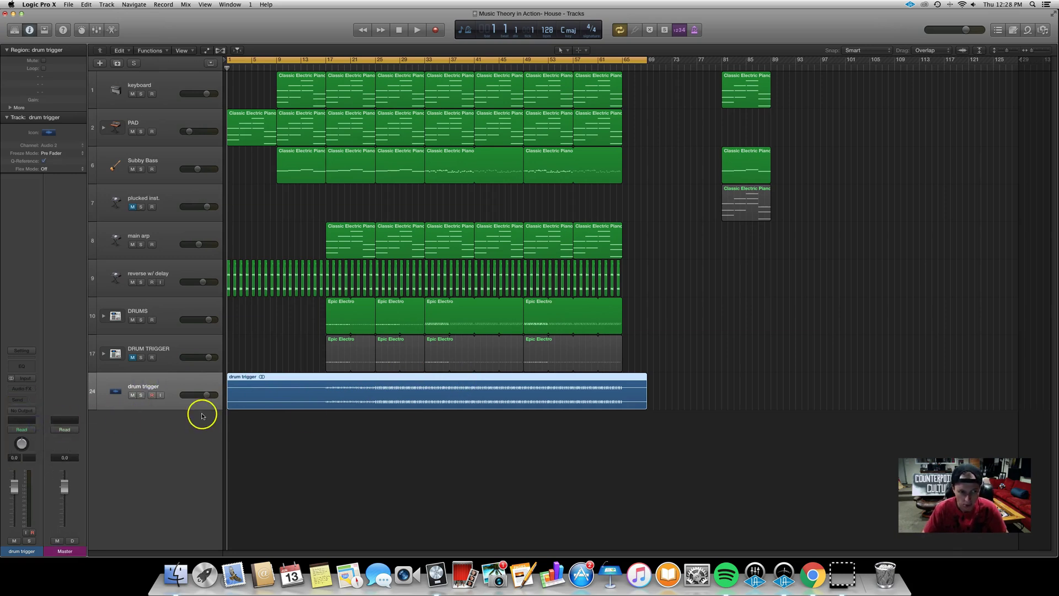
{"action": "left_click", "coordinate": [164, 382]}
{"action": "left_click", "coordinate": [143, 385]}
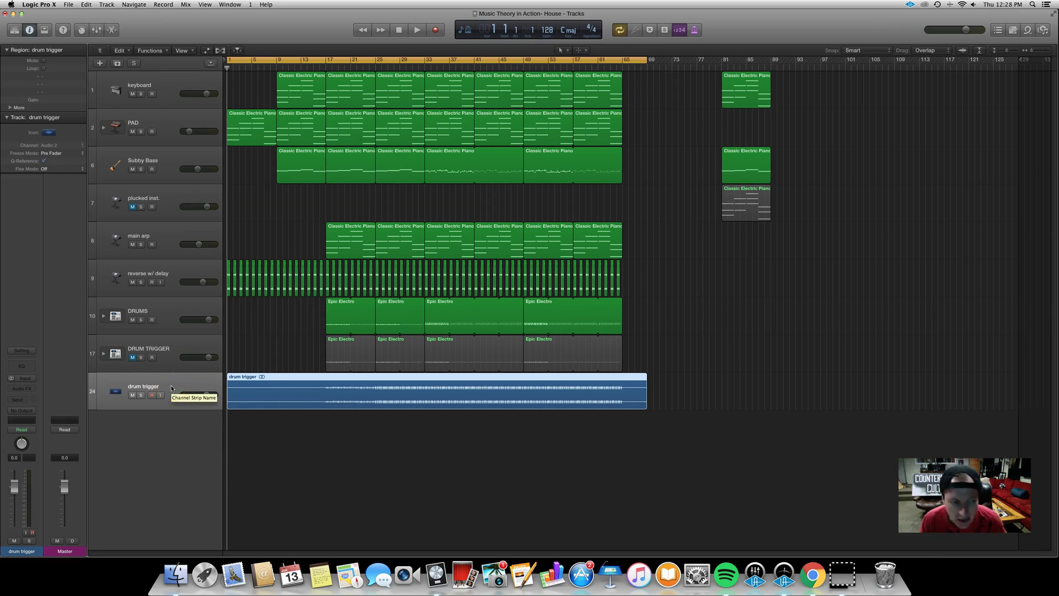
{"action": "left_click_drag", "start_coordinate": [170, 387], "coordinate": [199, 368]}
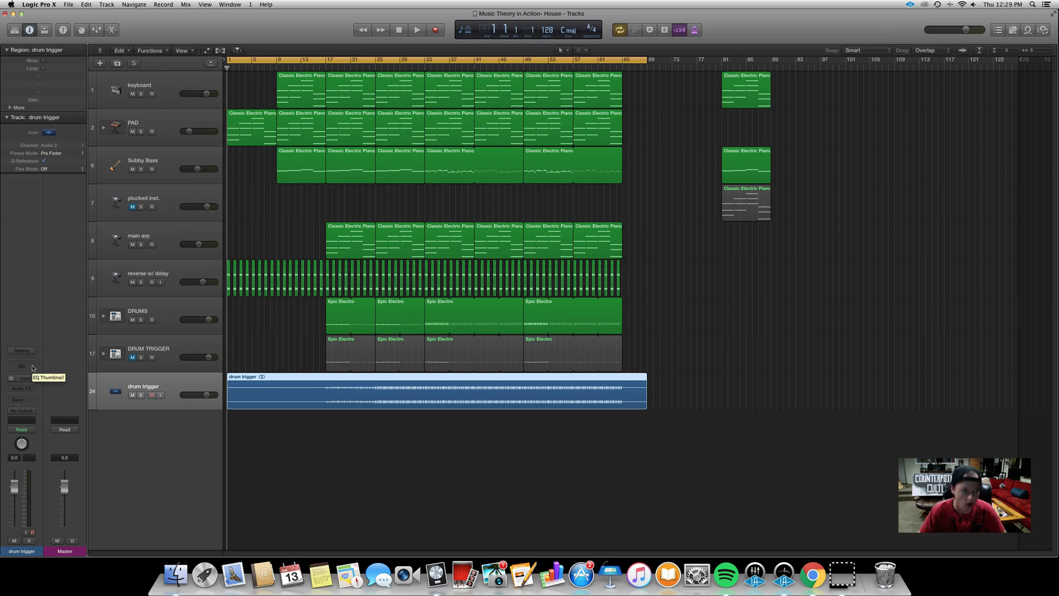
Step: Add a Channel EQ to the drum trigger audio track with its low cut filter enabled at 500 Hz
{"action": "left_click", "coordinate": [32, 367]}
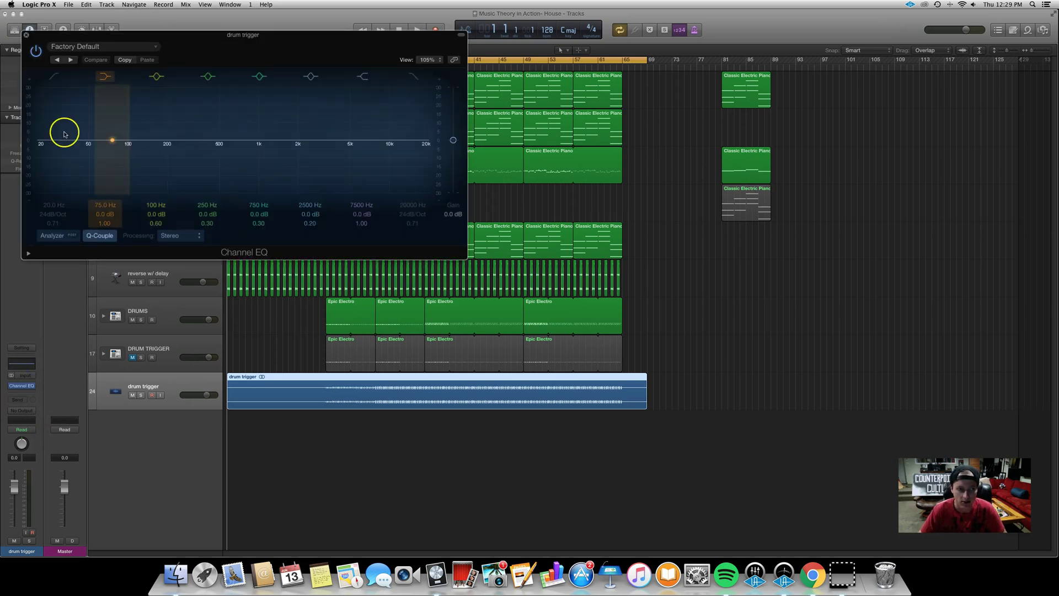
{"action": "left_click", "coordinate": [53, 74]}
{"action": "double_click", "coordinate": [48, 205]}
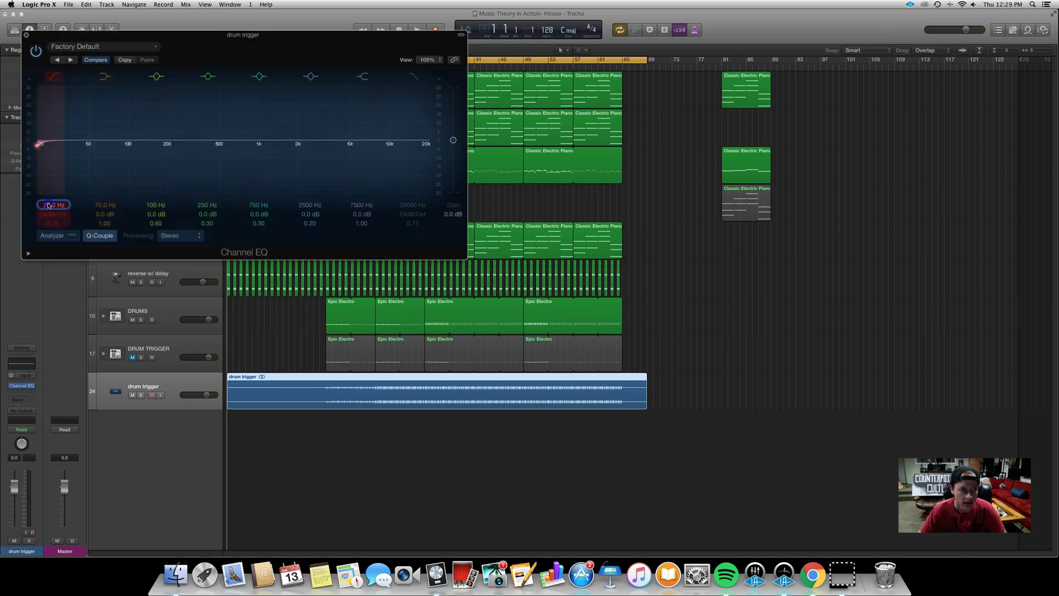
{"action": "type", "text": "50"}
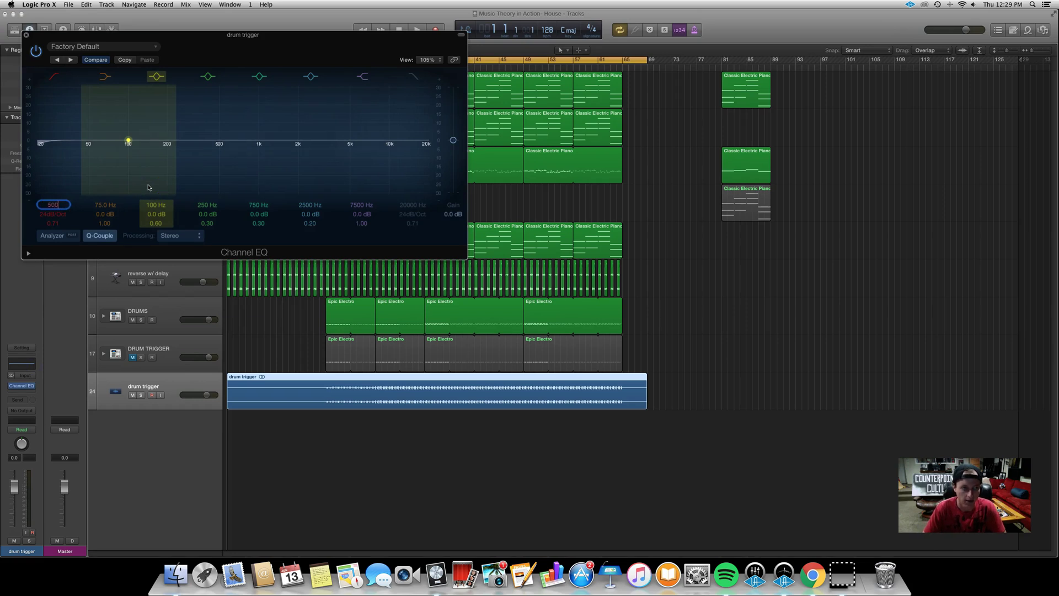
{"action": "type", "text": "0"}
{"action": "key", "text": "Return"}
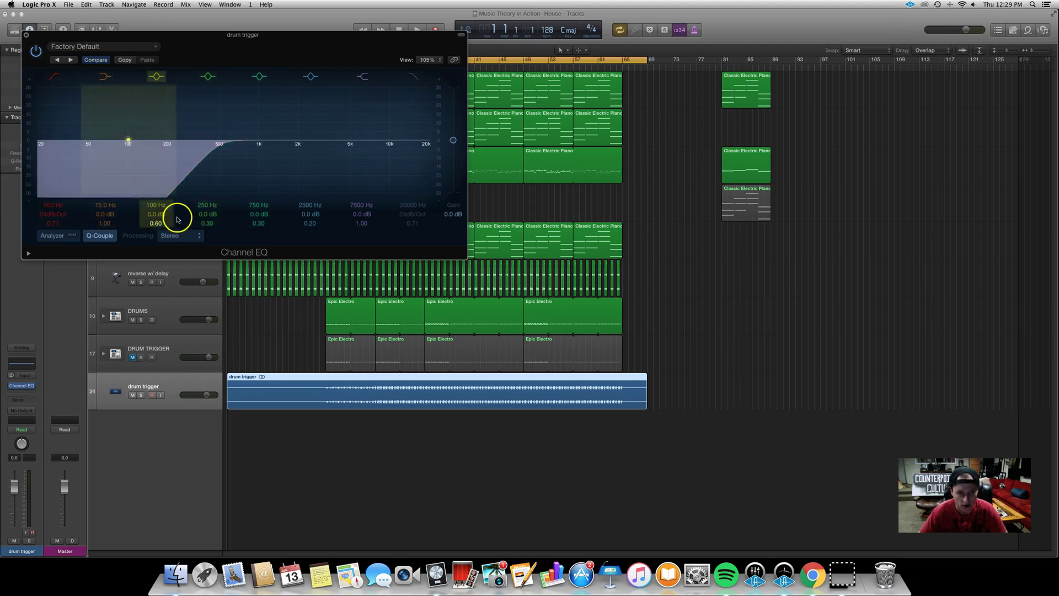
{"action": "left_click", "coordinate": [27, 34]}
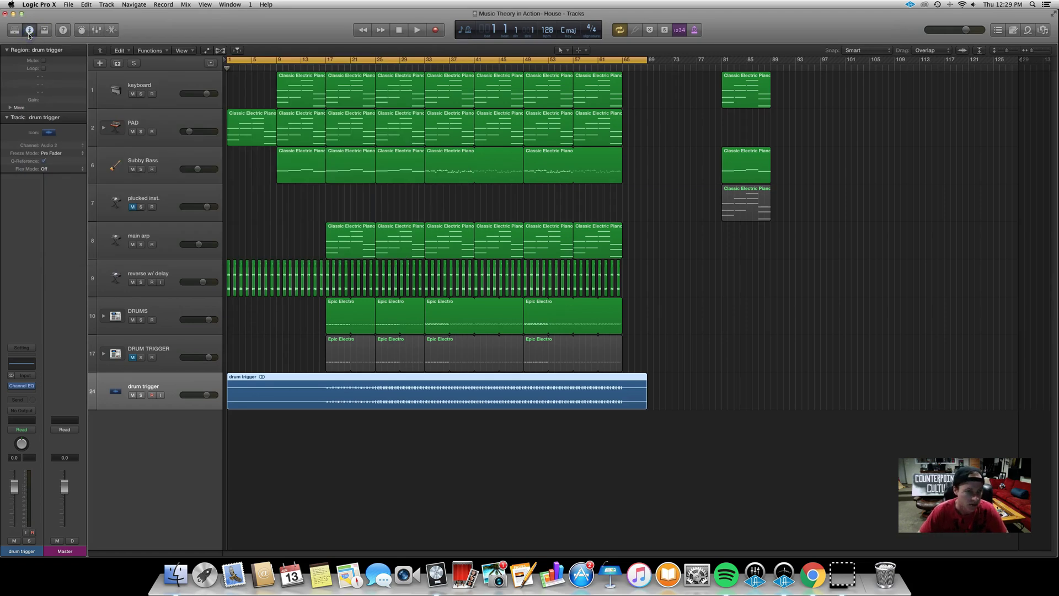
Step: Replace the last Compressor in the Subby Bass track's effects chain with a new stereo Compressor
{"action": "left_click", "coordinate": [155, 166]}
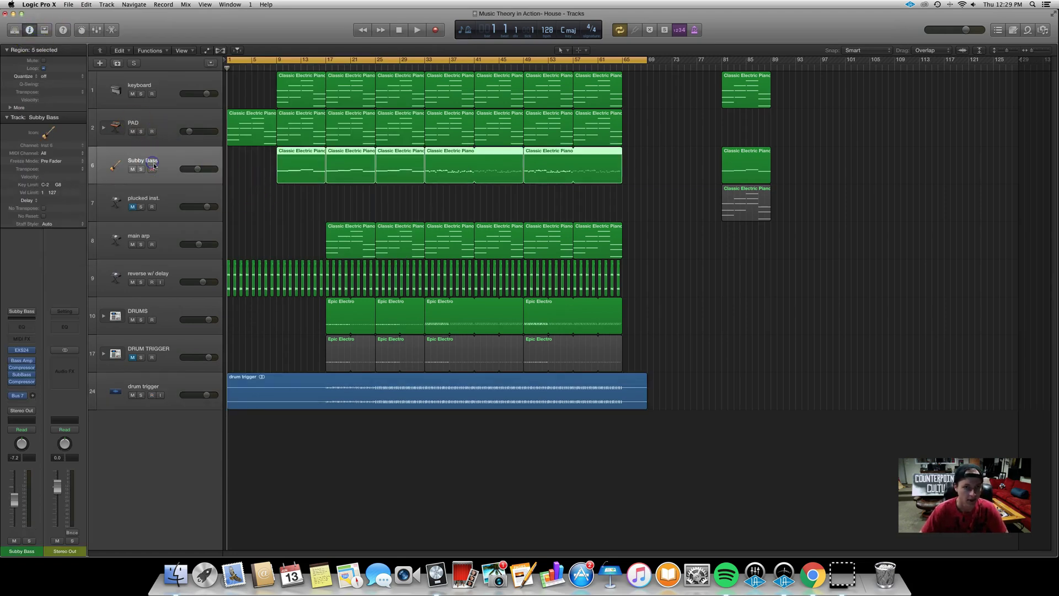
{"action": "left_click", "coordinate": [29, 381]}
{"action": "left_click", "coordinate": [36, 393]}
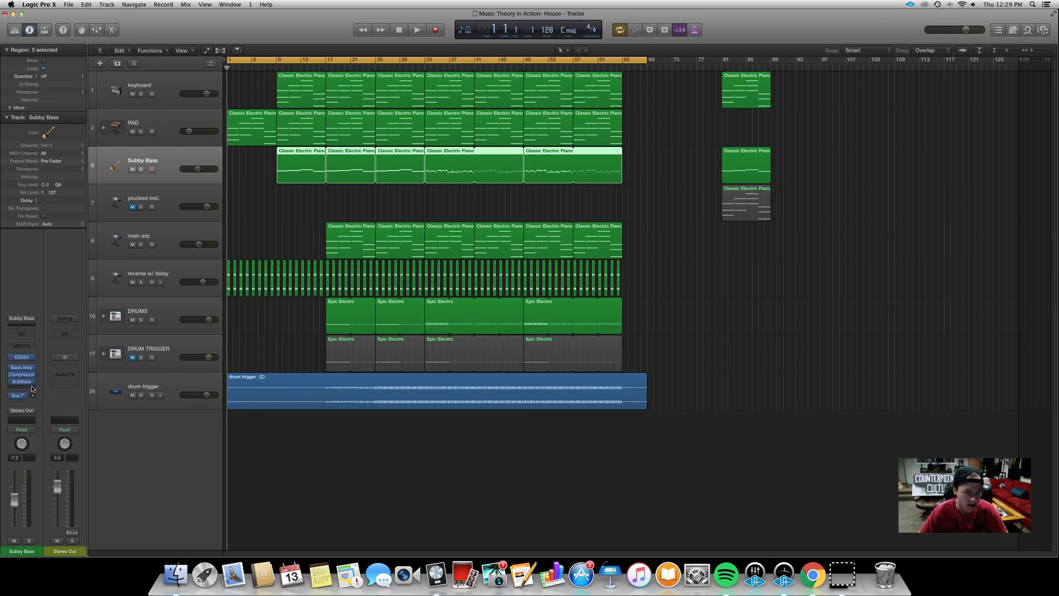
{"action": "left_click", "coordinate": [32, 388]}
{"action": "mouse_move", "coordinate": [52, 418]}
{"action": "mouse_move", "coordinate": [111, 425]}
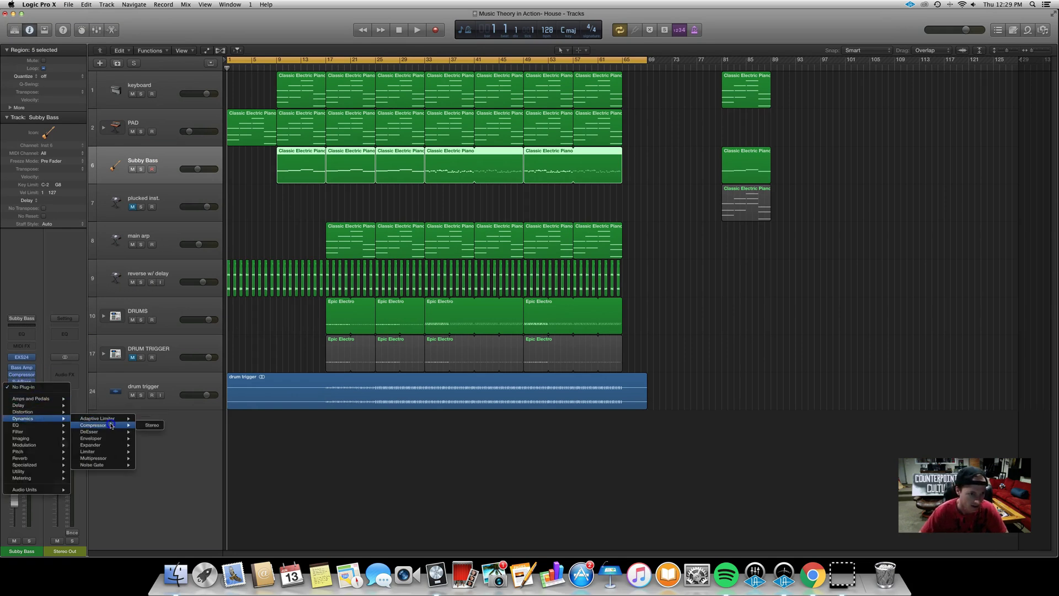
{"action": "left_click", "coordinate": [155, 425]}
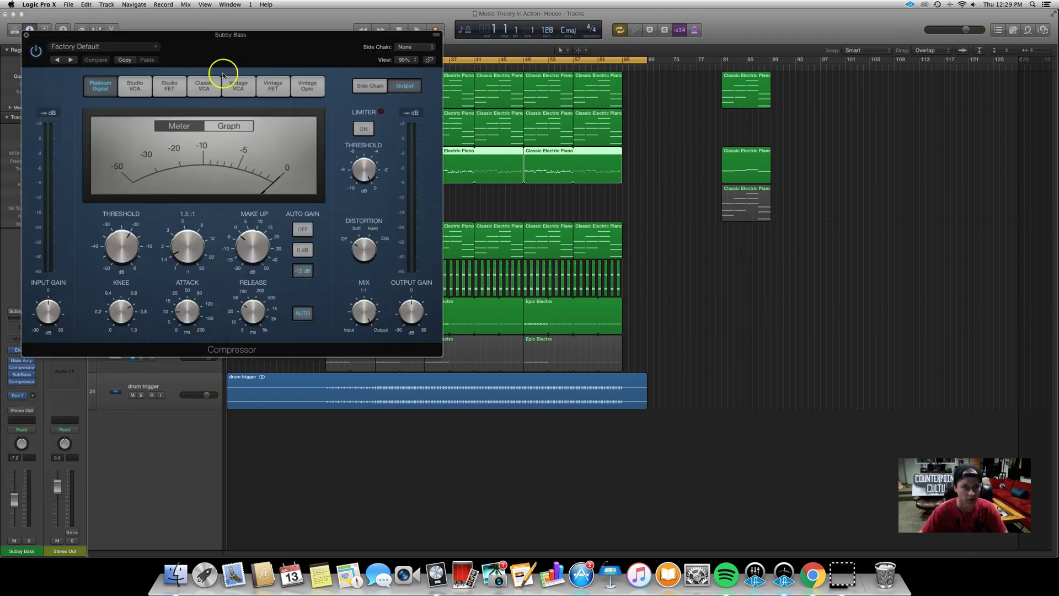
{"action": "left_click_drag", "start_coordinate": [213, 60], "coordinate": [562, 259]}
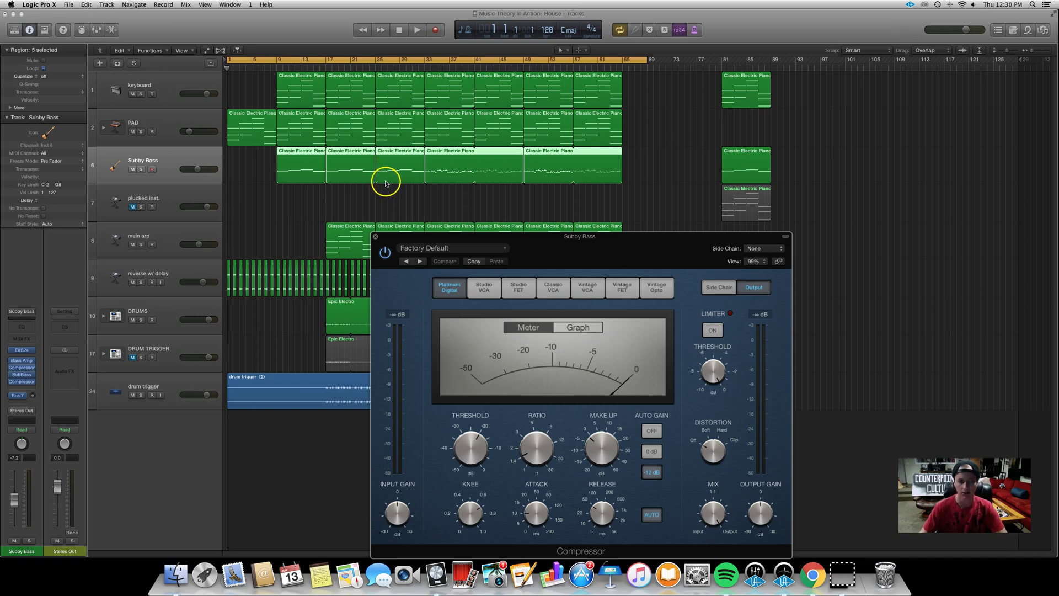
Step: Set the side chain source of the Subby Bass Compressor to Audio 2 - drum trigger
{"action": "left_click", "coordinate": [772, 248]}
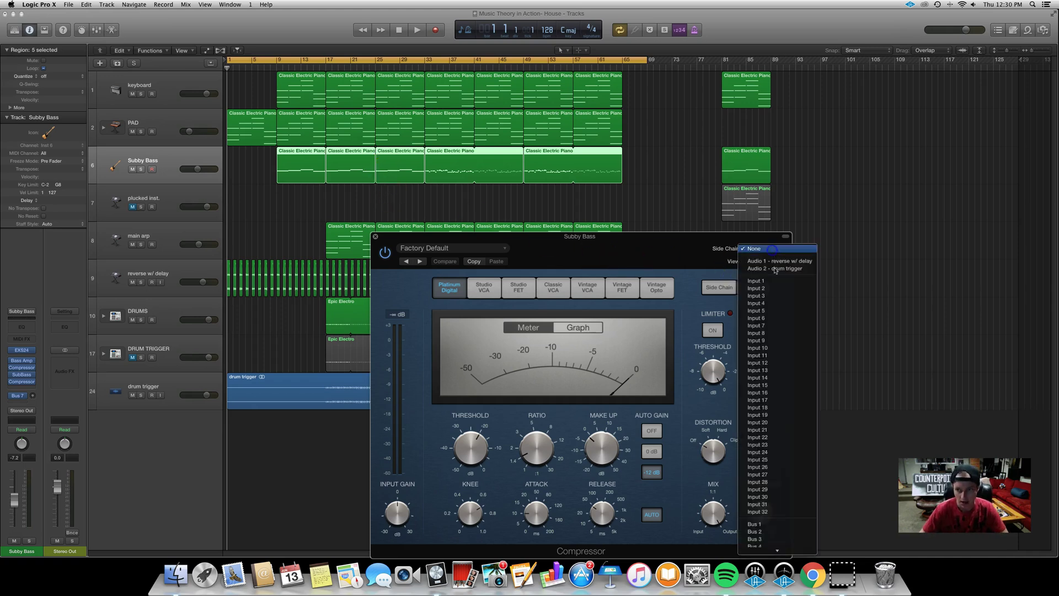
{"action": "left_click", "coordinate": [801, 269]}
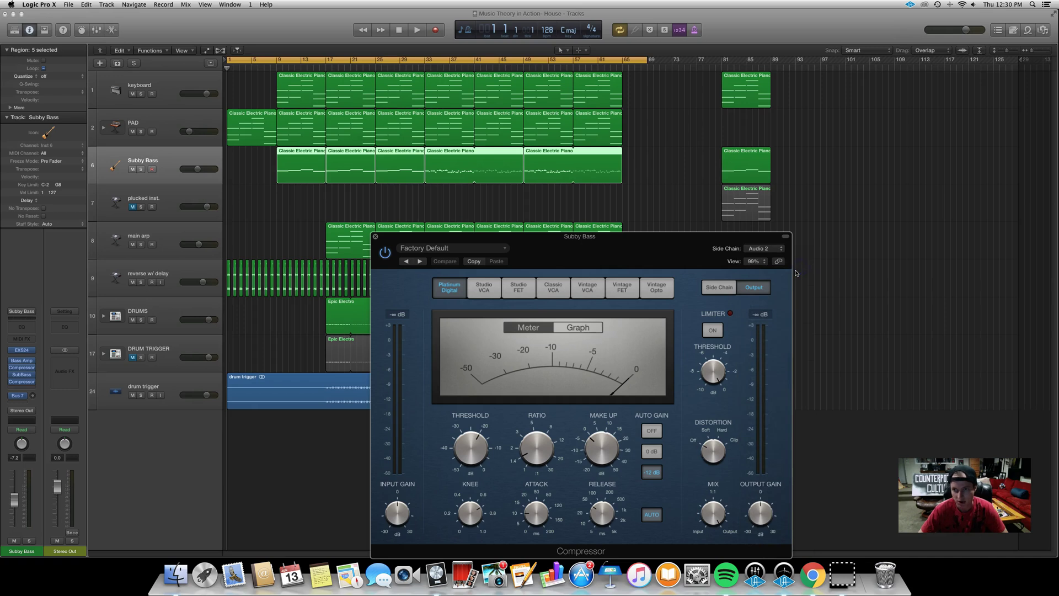
{"action": "left_click", "coordinate": [758, 249]}
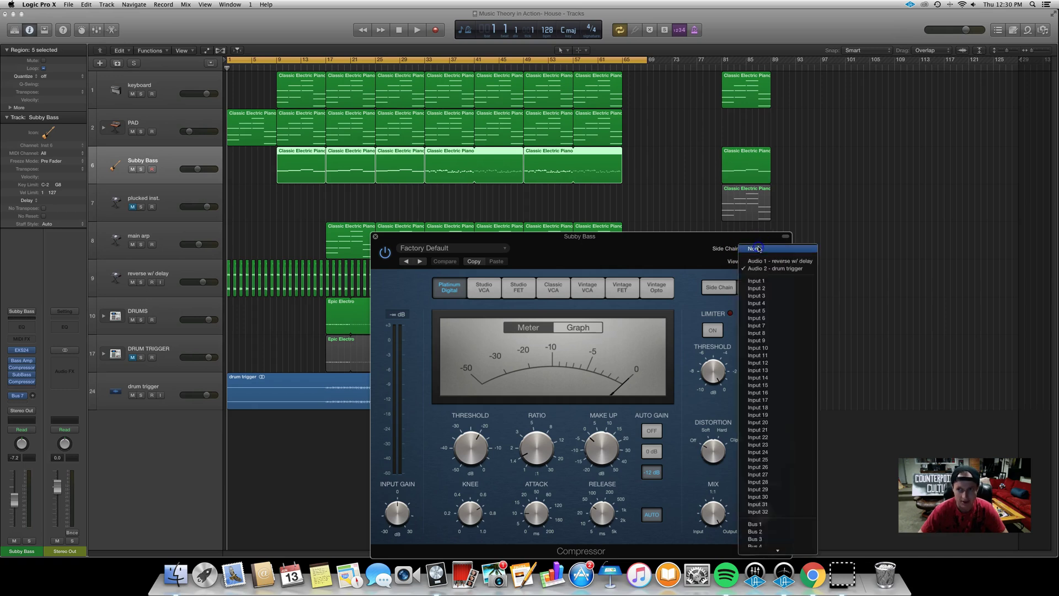
{"action": "left_click", "coordinate": [759, 248]}
{"action": "left_click", "coordinate": [758, 248]}
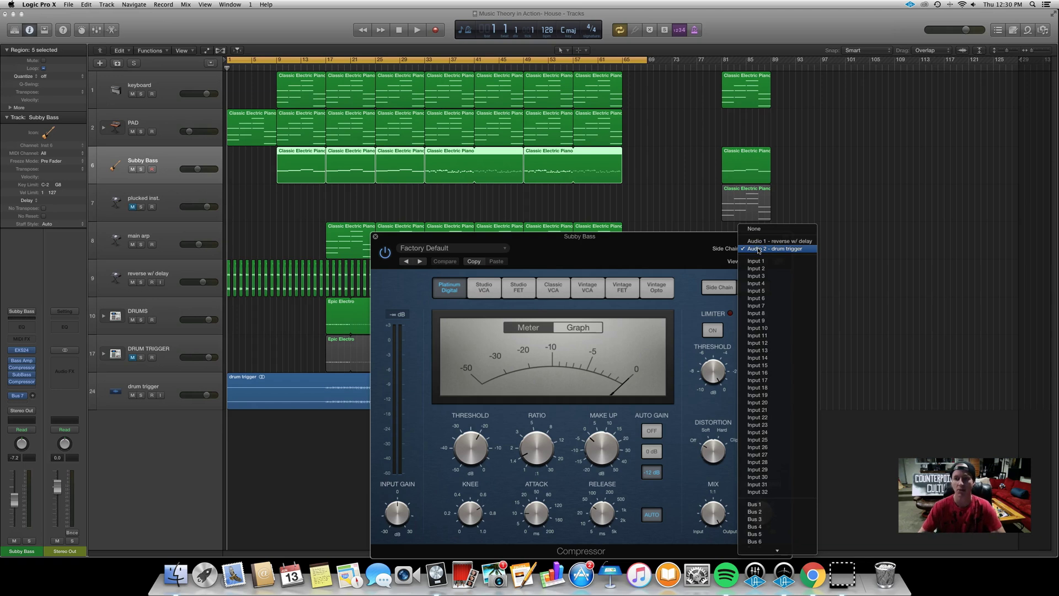
{"action": "left_click", "coordinate": [758, 250]}
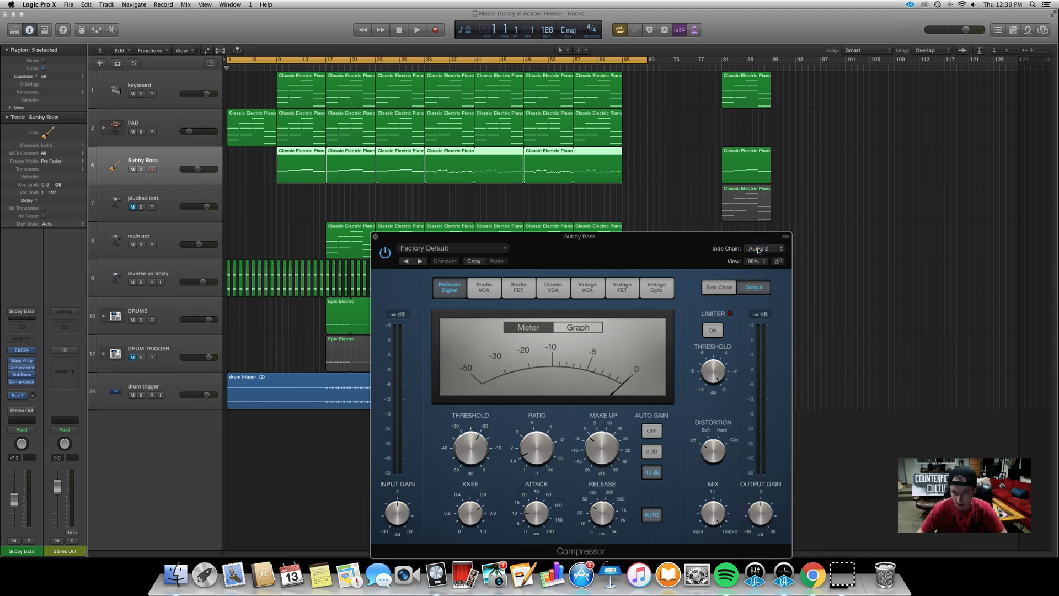
Step: Show the Side Chain detection and filter settings in the Subby Bass Compressor
{"action": "left_click_drag", "start_coordinate": [617, 252], "coordinate": [585, 244]}
{"action": "left_click", "coordinate": [693, 282]}
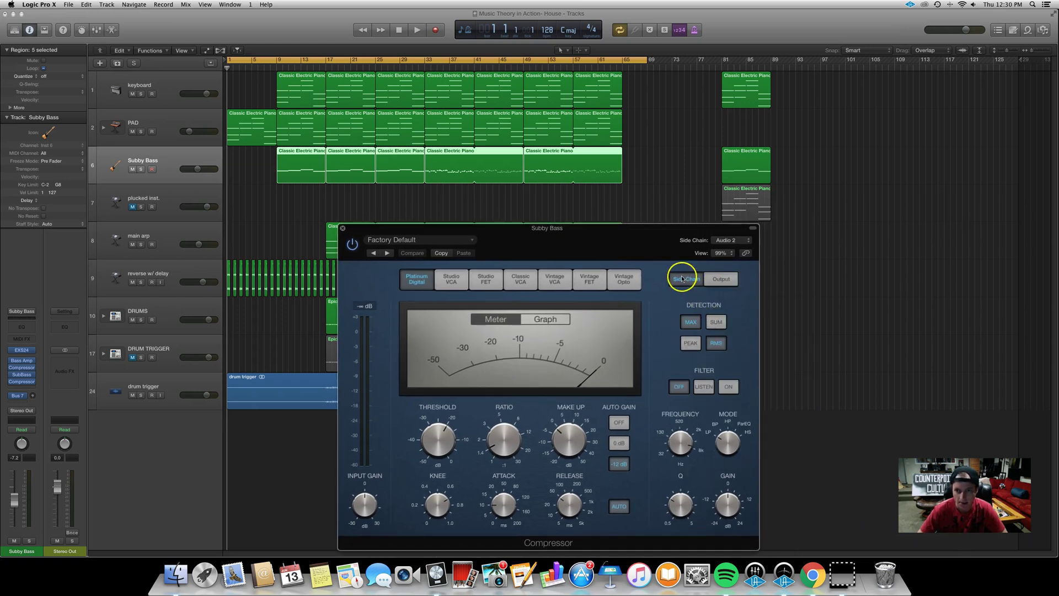
{"action": "left_click", "coordinate": [721, 279]}
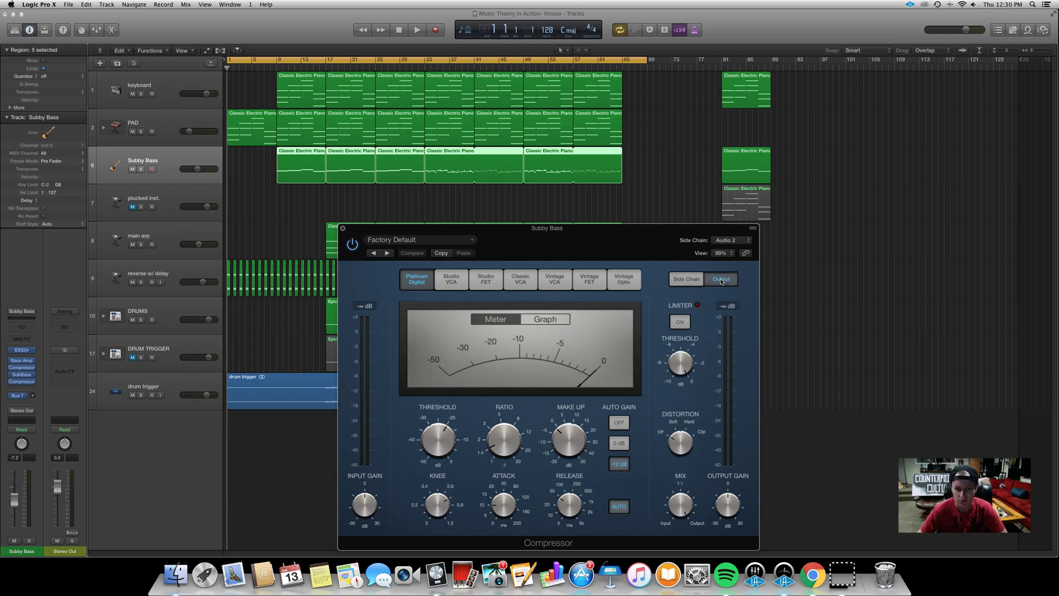
{"action": "left_click", "coordinate": [675, 280]}
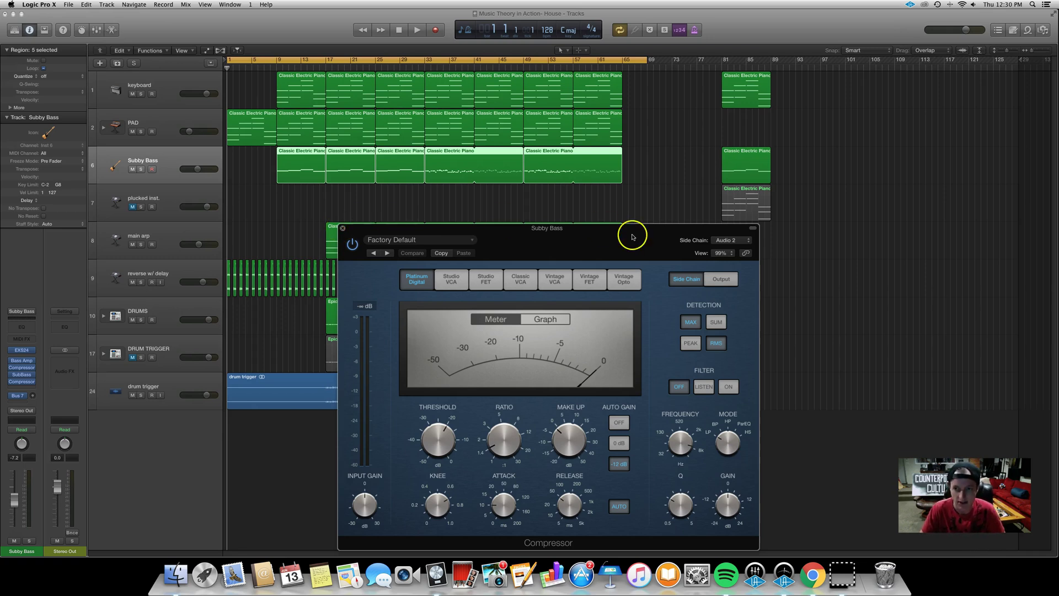
Step: Select the drum trigger audio track and set the cycle range to bars 33 through 41
{"action": "left_click", "coordinate": [126, 390]}
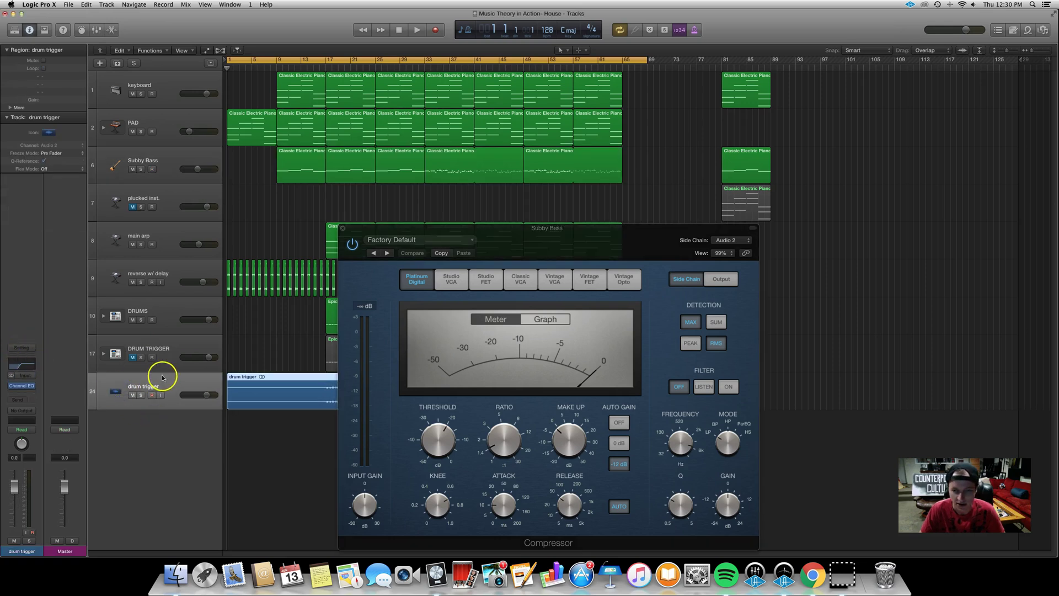
{"action": "left_click", "coordinate": [422, 60]}
{"action": "left_click_drag", "start_coordinate": [425, 60], "coordinate": [474, 67]}
{"action": "left_click_drag", "start_coordinate": [524, 255], "coordinate": [497, 250]}
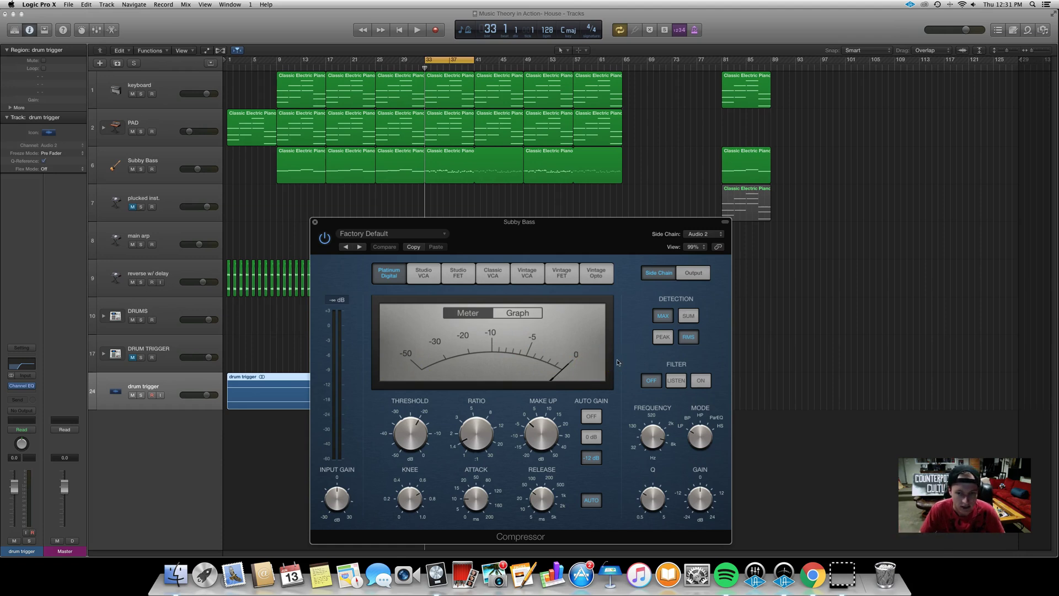
Step: Turn off Auto Gain in the Subby Bass Compressor and show its Output settings
{"action": "left_click", "coordinate": [585, 416]}
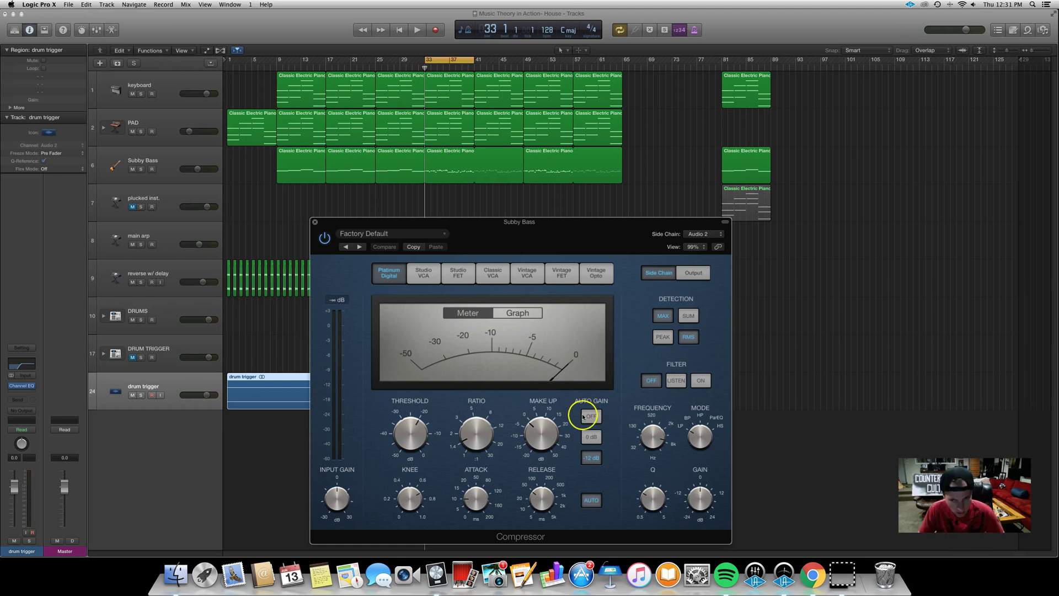
{"action": "left_click", "coordinate": [583, 416]}
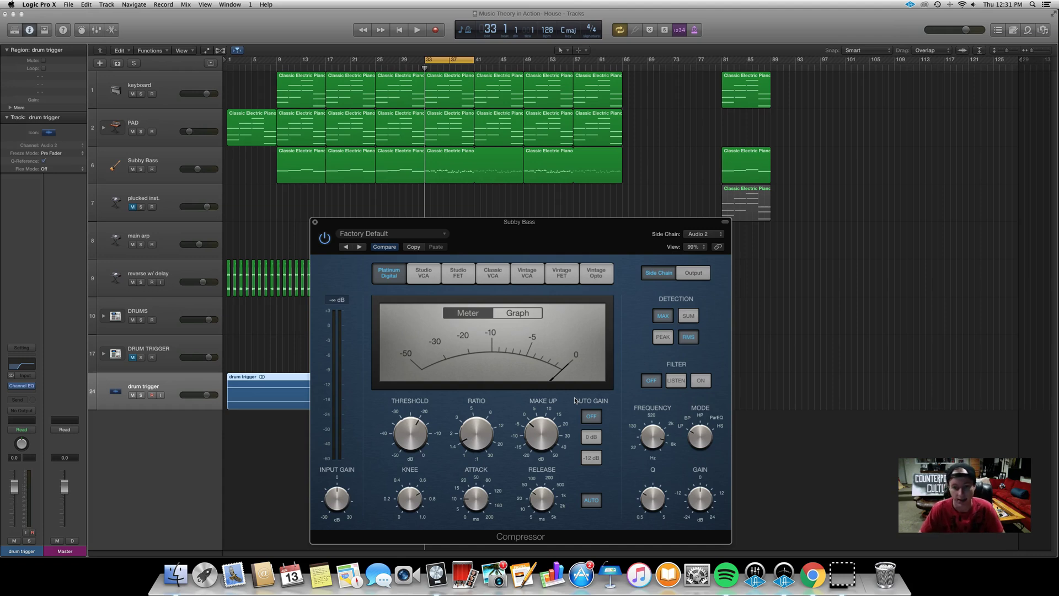
{"action": "mouse_move", "coordinate": [559, 445]}
{"action": "left_mouse_down"}
{"action": "mouse_move", "coordinate": [527, 441]}
{"action": "mouse_move", "coordinate": [554, 430]}
{"action": "left_mouse_up"}
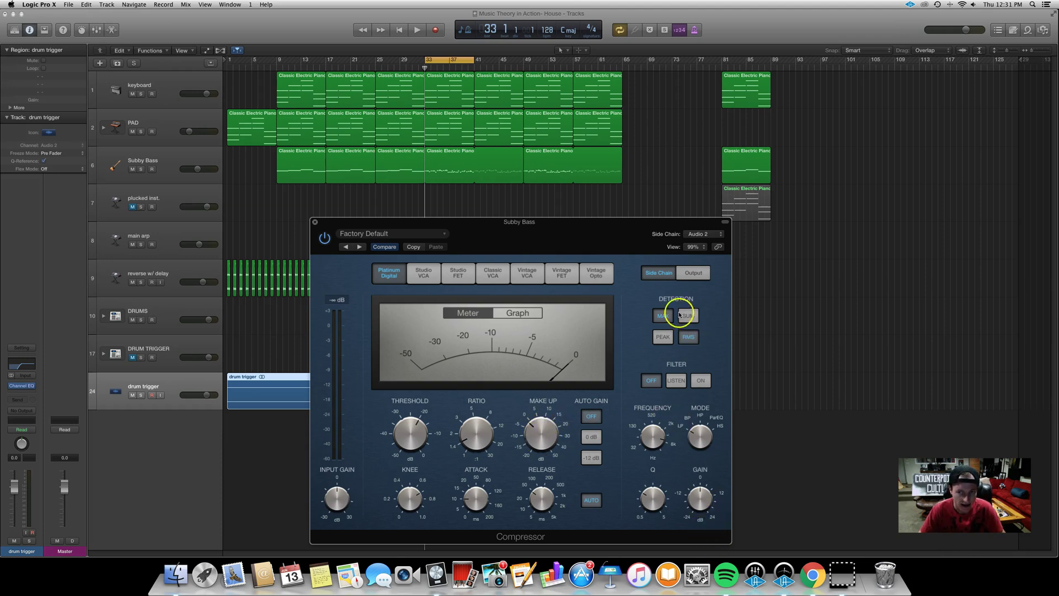
{"action": "left_click", "coordinate": [694, 273]}
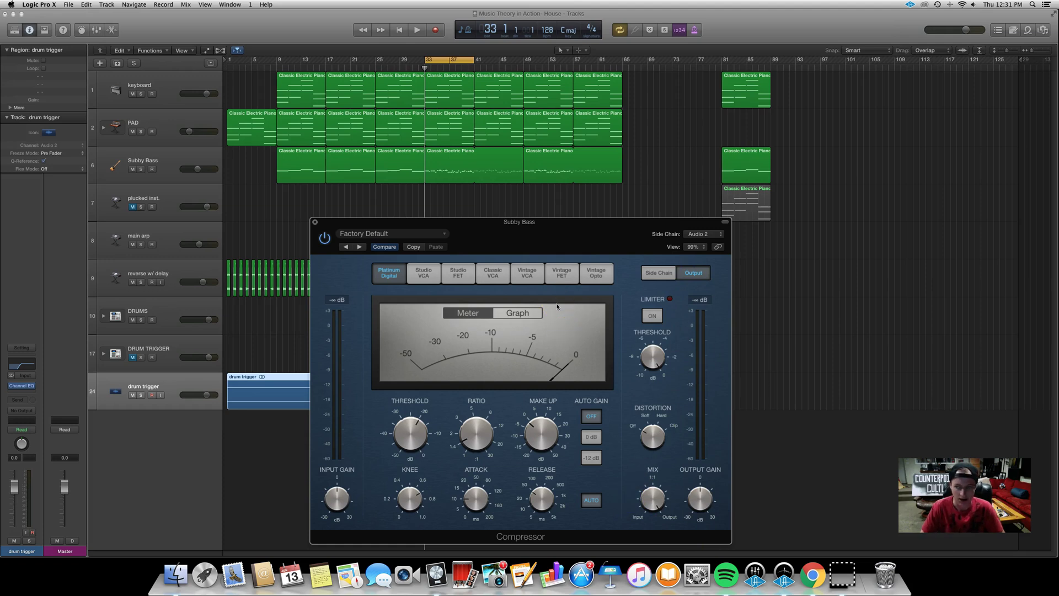
Step: Lower the Compressor's threshold to -38.5 dB while playing the cycle range
{"action": "key", "text": "space"}
{"action": "left_click_drag", "start_coordinate": [448, 438], "coordinate": [413, 447]}
{"action": "key", "text": "space"}
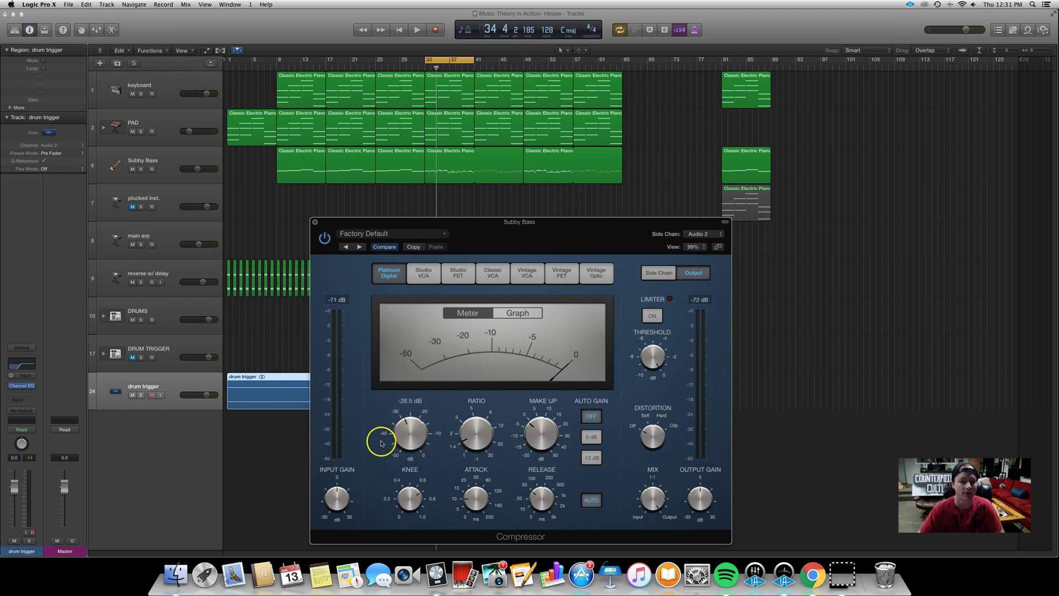
{"action": "key", "text": "space"}
{"action": "left_click_drag", "start_coordinate": [414, 431], "coordinate": [411, 458]}
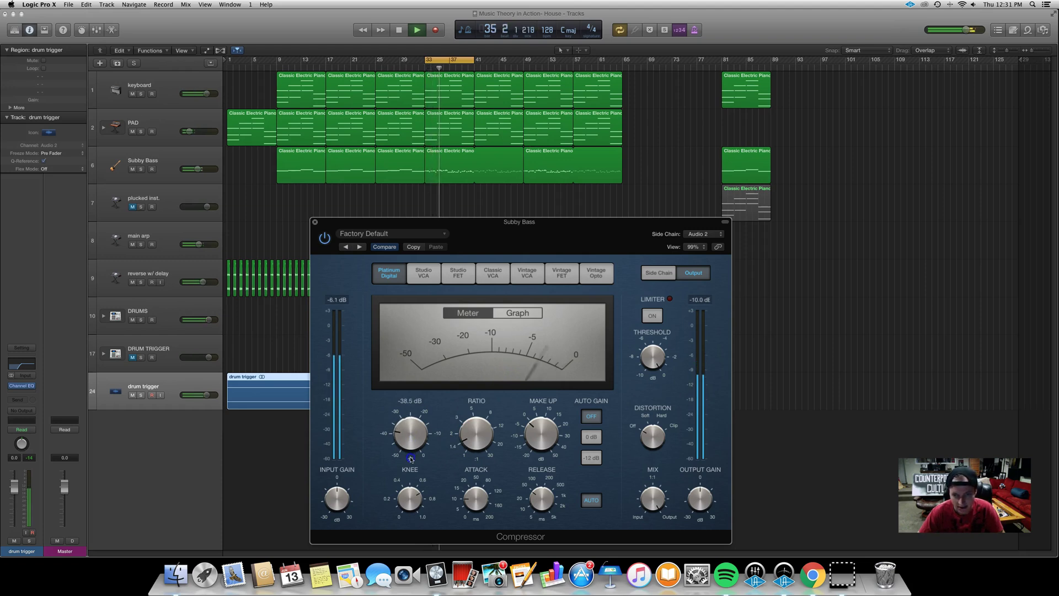
{"action": "left_click", "coordinate": [414, 452]}
{"action": "key", "text": "space"}
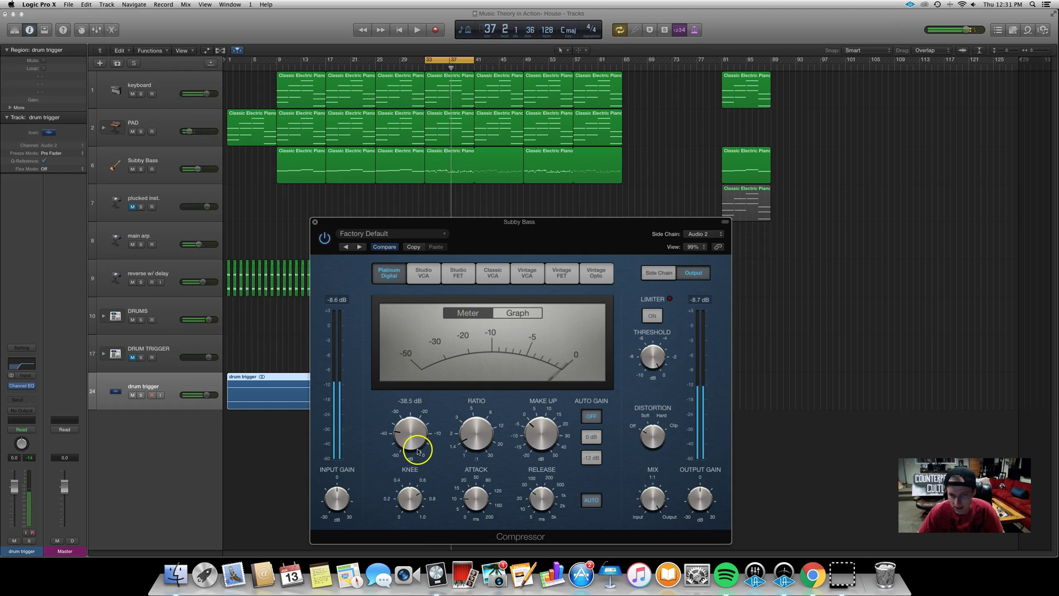
Step: Raise the Compressor's ratio to 2.8:1 and listen to the effect on the full mix
{"action": "mouse_move", "coordinate": [470, 433]}
{"action": "left_mouse_down"}
{"action": "mouse_move", "coordinate": [457, 445]}
{"action": "mouse_move", "coordinate": [469, 417]}
{"action": "left_mouse_up"}
{"action": "key", "text": "space"}
{"action": "key", "text": "space"}
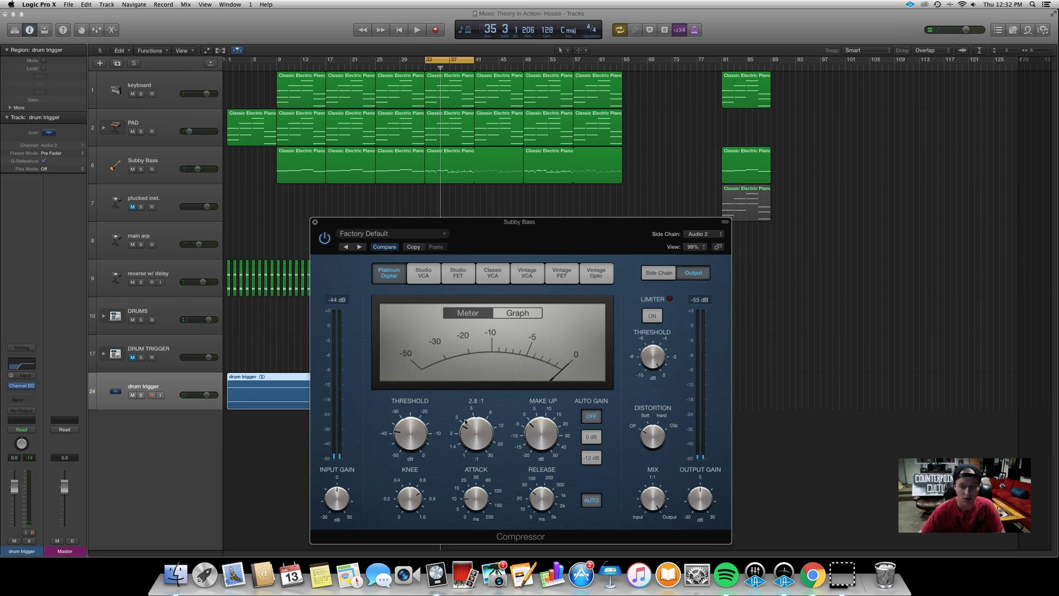
{"action": "scroll", "coordinate": [463, 423], "scroll_direction": "up", "scroll_amount": 5}
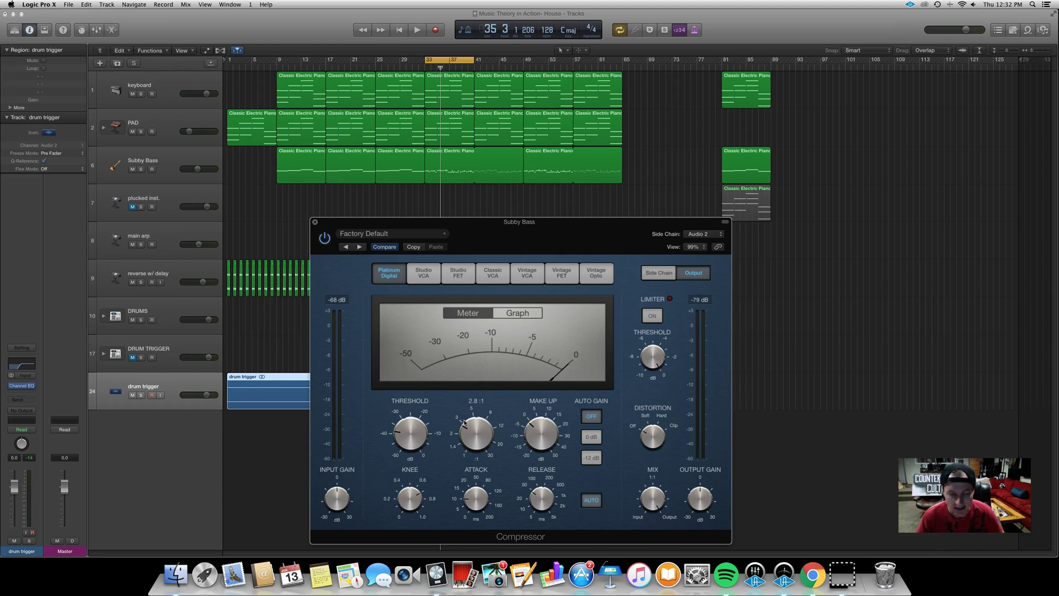
{"action": "left_click", "coordinate": [452, 430]}
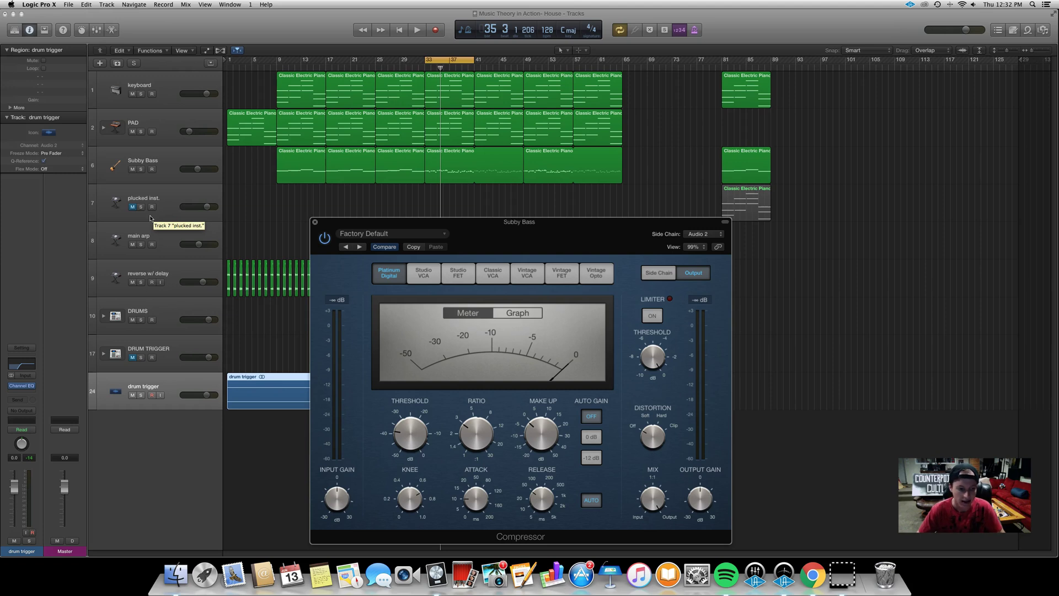
Step: Solo the Subby Bass track and start playback
{"action": "left_click", "coordinate": [140, 170]}
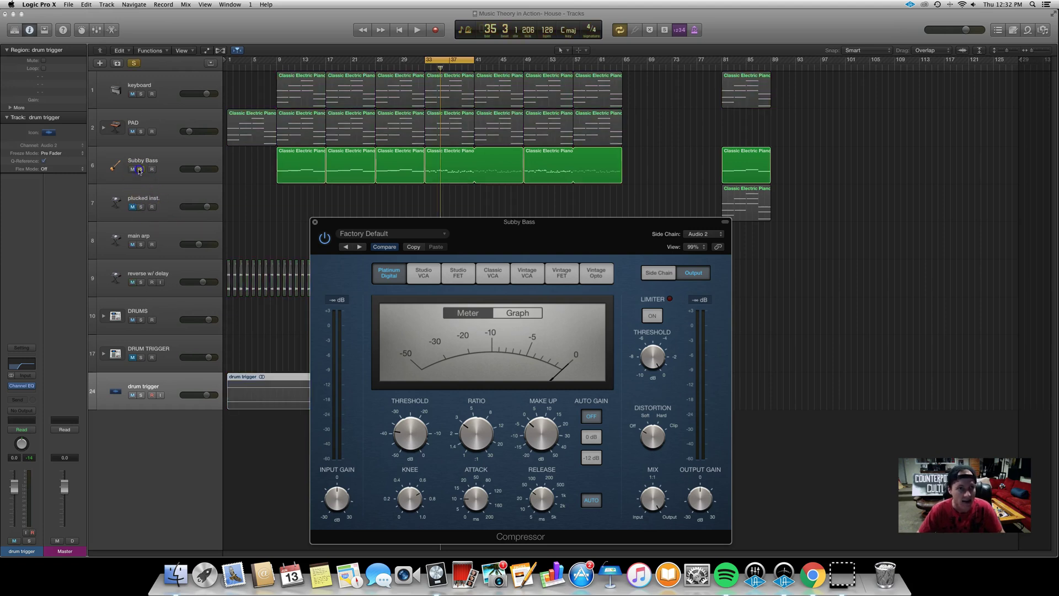
{"action": "left_click", "coordinate": [474, 433]}
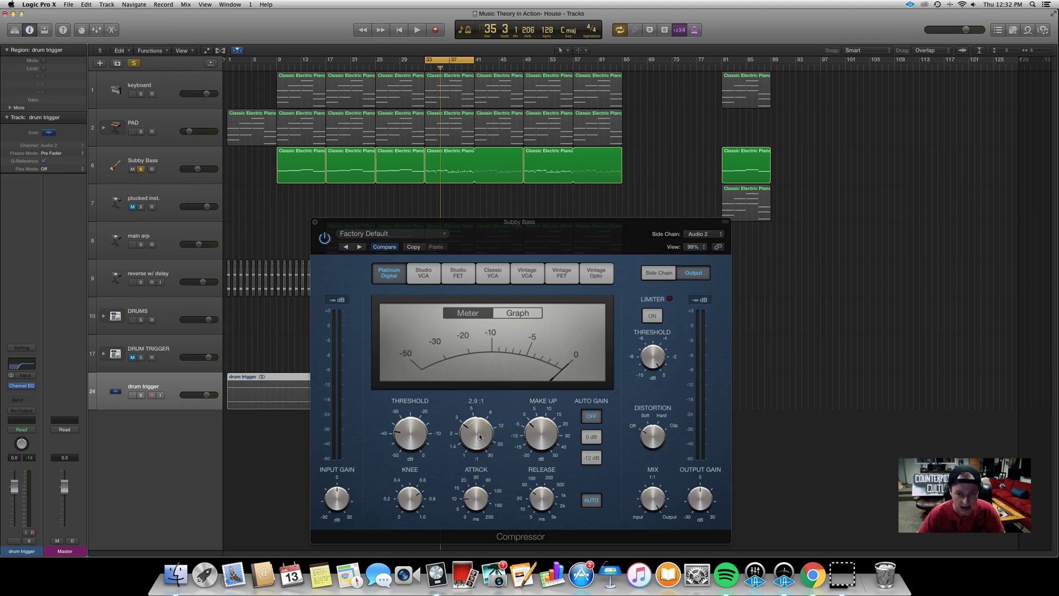
{"action": "key", "text": "space"}
Step: Try stronger compression on the soloed bass during playback, ending at a -34.0 dB threshold and a 4.6:1 ratio, and stop playback
{"action": "left_click_drag", "start_coordinate": [480, 437], "coordinate": [475, 384]}
{"action": "left_click_drag", "start_coordinate": [411, 435], "coordinate": [418, 456]}
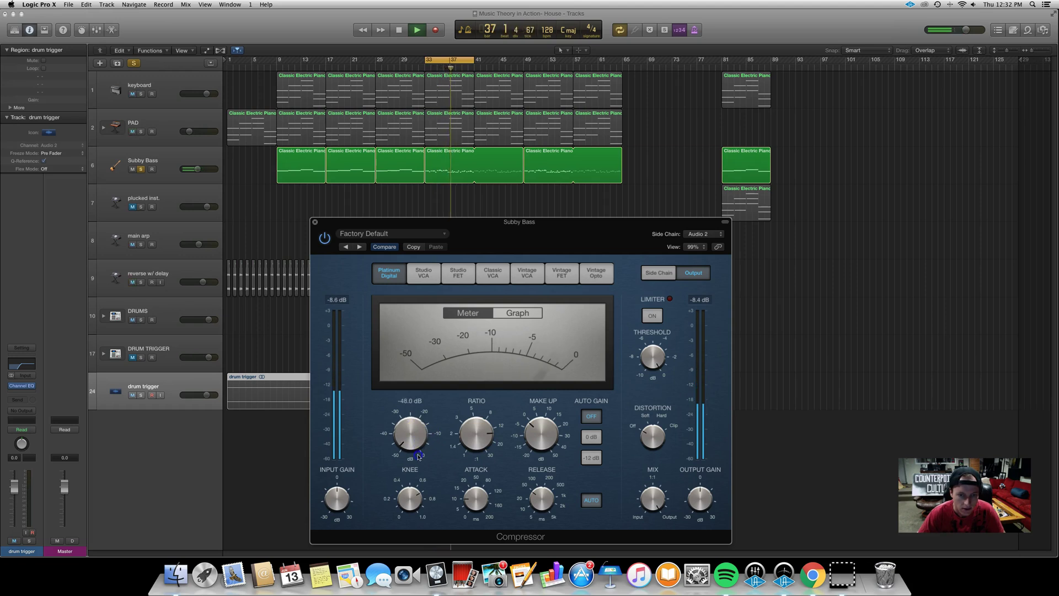
{"action": "left_click", "coordinate": [486, 448]}
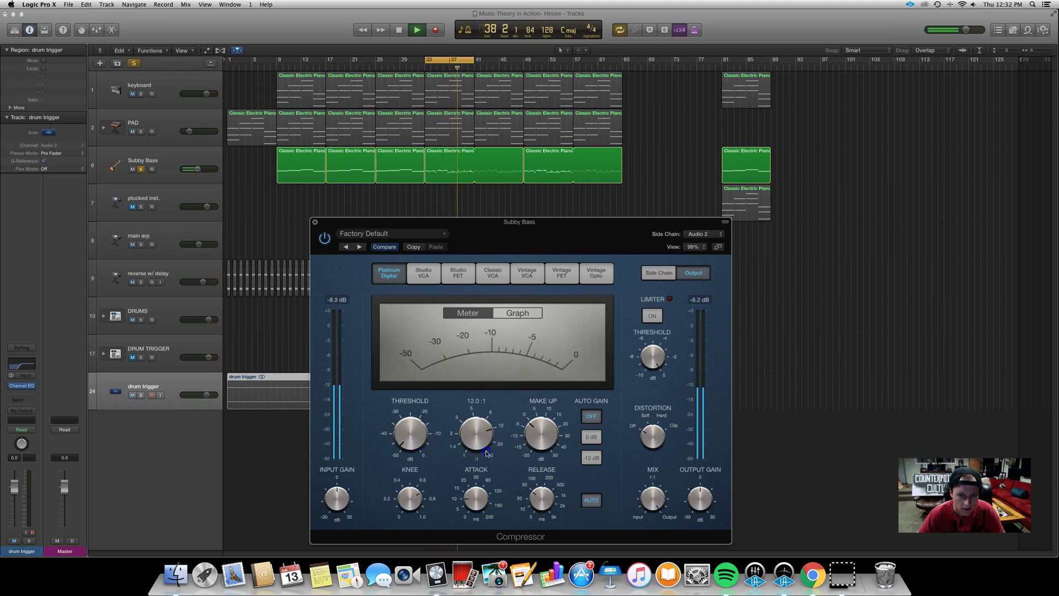
{"action": "left_click_drag", "start_coordinate": [543, 496], "coordinate": [476, 469]}
{"action": "left_click_drag", "start_coordinate": [414, 456], "coordinate": [410, 415]}
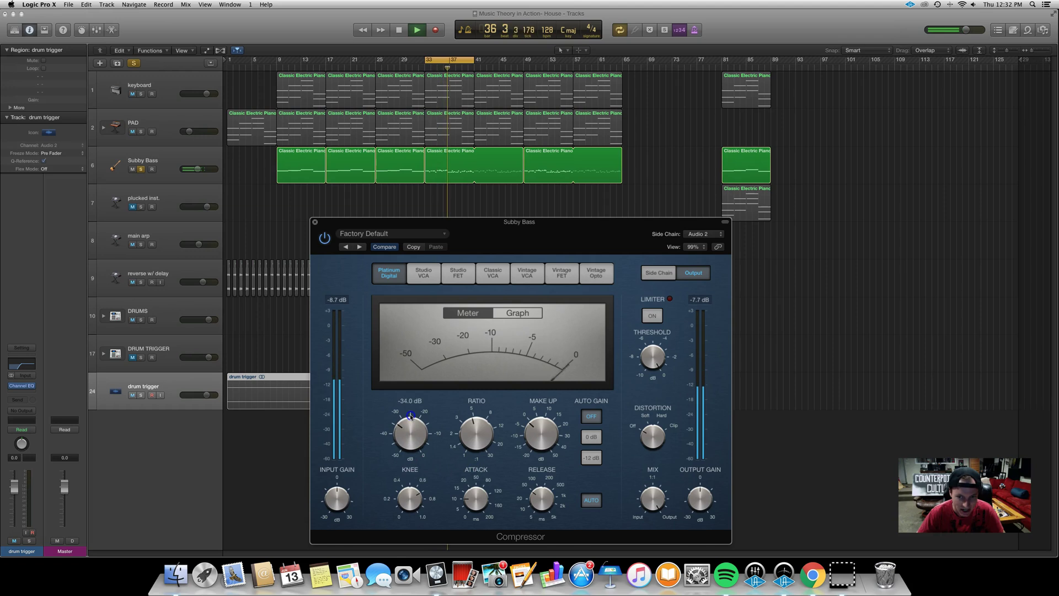
{"action": "key", "text": "space"}
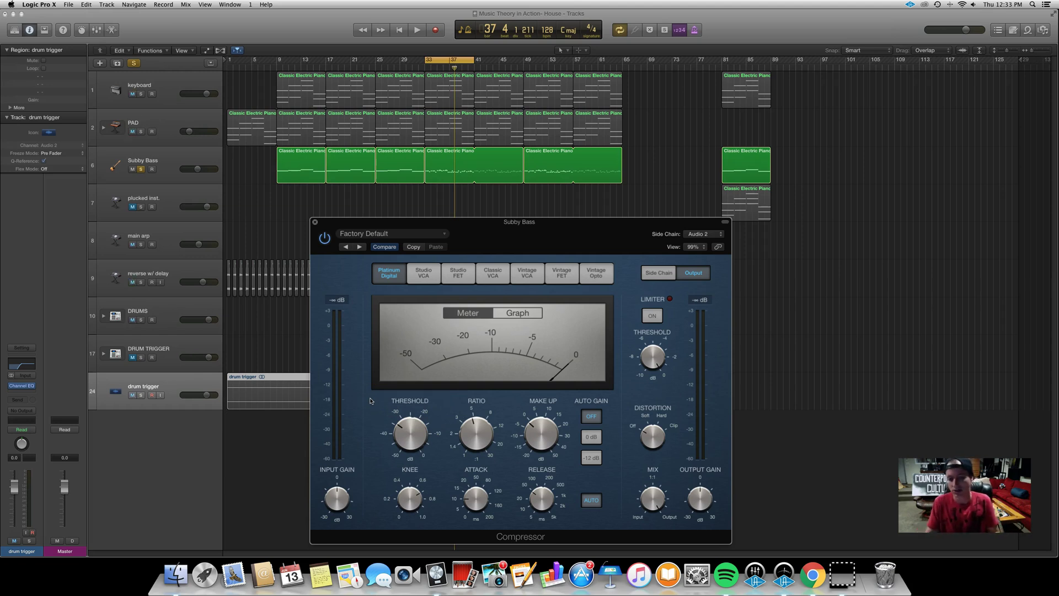
Step: Set the Subby Bass Compressor's threshold to -40.0 dB
{"action": "left_click", "coordinate": [378, 399]}
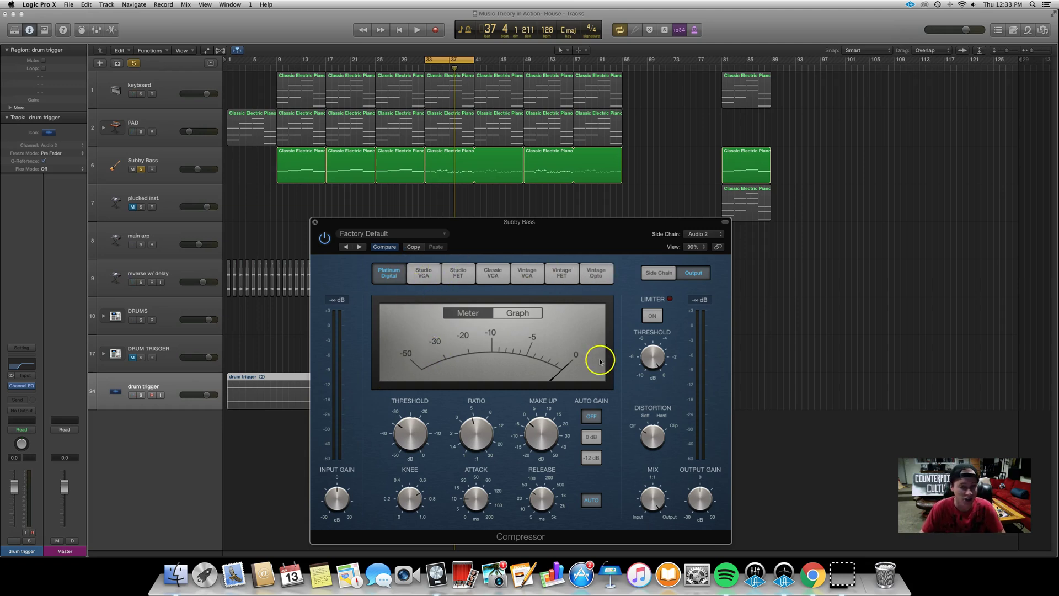
{"action": "mouse_move", "coordinate": [431, 415]}
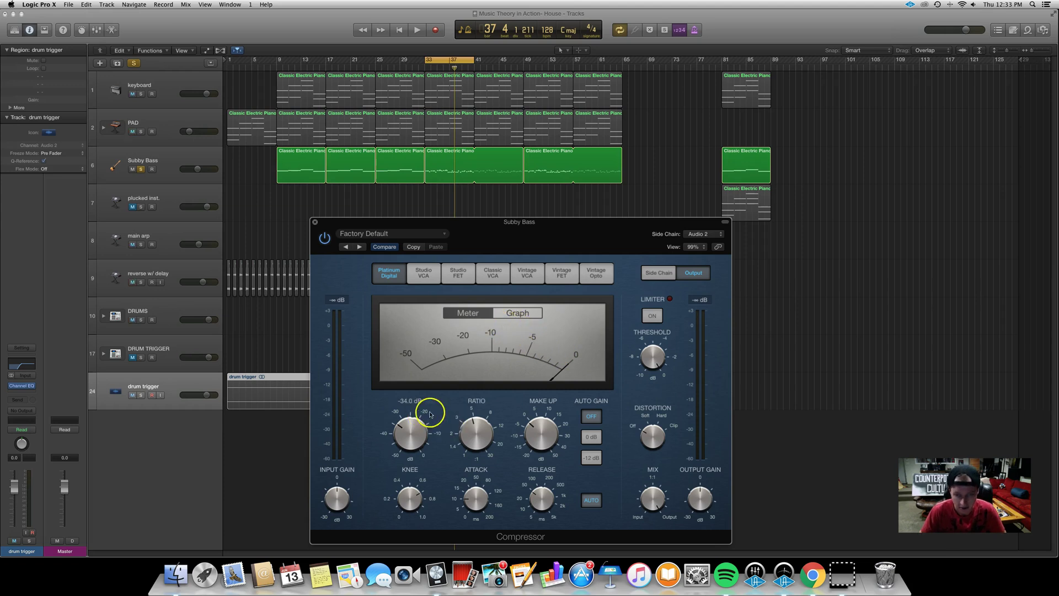
{"action": "mouse_move", "coordinate": [461, 407]}
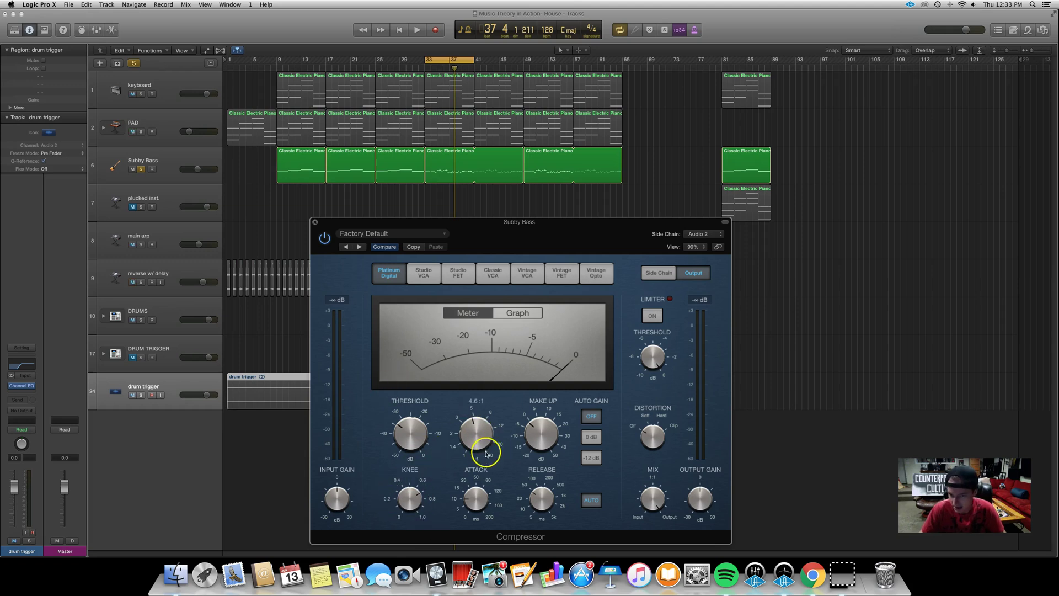
{"action": "left_click", "coordinate": [380, 452]}
{"action": "mouse_move", "coordinate": [421, 440]}
{"action": "left_mouse_down"}
{"action": "mouse_move", "coordinate": [408, 436]}
{"action": "mouse_move", "coordinate": [402, 456]}
{"action": "mouse_move", "coordinate": [400, 438]}
{"action": "left_mouse_up"}
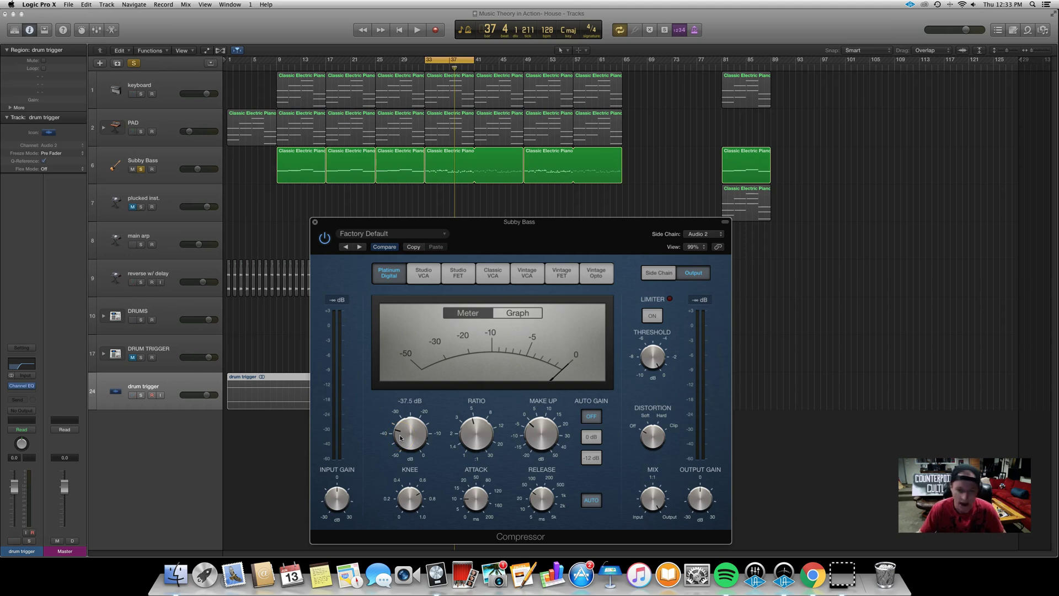
{"action": "mouse_move", "coordinate": [399, 435]}
{"action": "left_mouse_down"}
{"action": "mouse_move", "coordinate": [412, 469]}
{"action": "mouse_move", "coordinate": [409, 435]}
{"action": "mouse_move", "coordinate": [411, 444]}
{"action": "mouse_move", "coordinate": [386, 430]}
{"action": "mouse_move", "coordinate": [408, 449]}
{"action": "mouse_move", "coordinate": [413, 432]}
{"action": "mouse_move", "coordinate": [374, 438]}
{"action": "mouse_move", "coordinate": [397, 439]}
{"action": "left_mouse_up"}
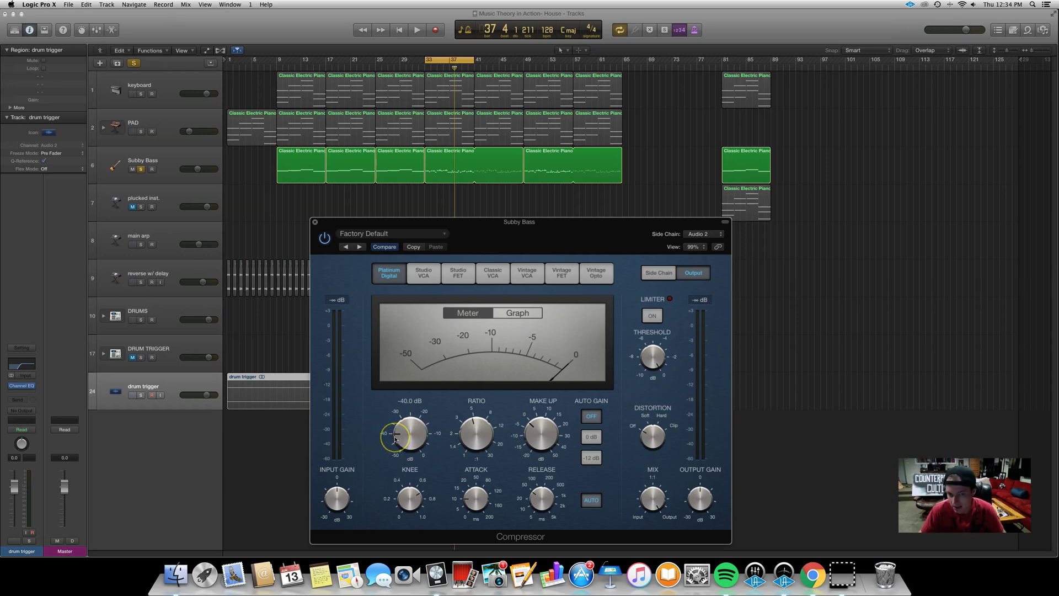
Step: Try the Compressor's ratio at 5.0:1 and 1.0:1, and set it to 1.6:1
{"action": "mouse_move", "coordinate": [475, 441]}
{"action": "left_mouse_down"}
{"action": "mouse_move", "coordinate": [477, 454]}
{"action": "mouse_move", "coordinate": [478, 419]}
{"action": "mouse_move", "coordinate": [478, 435]}
{"action": "left_mouse_up"}
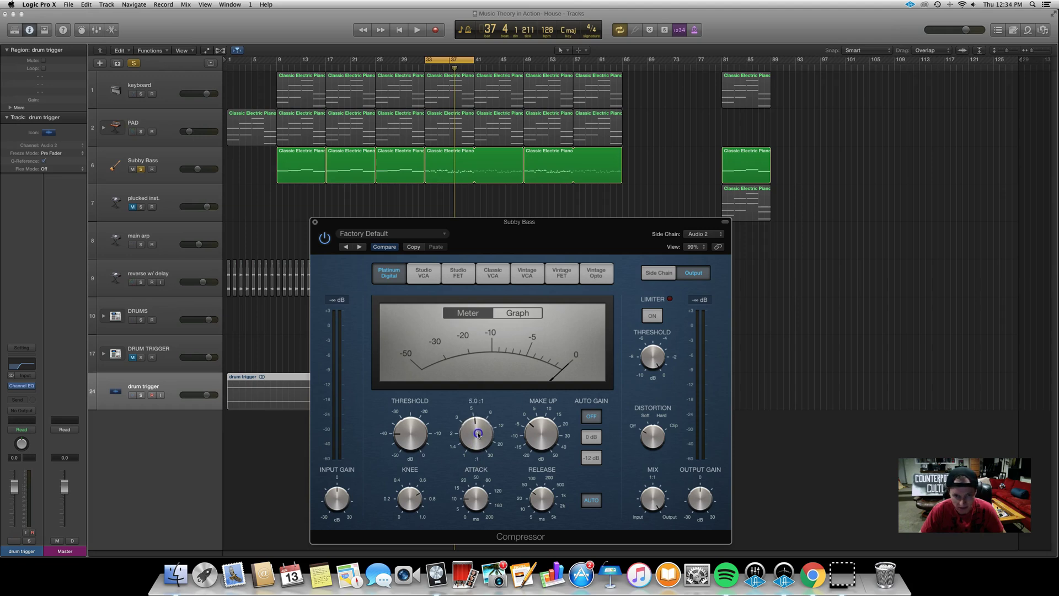
{"action": "left_click", "coordinate": [411, 439]}
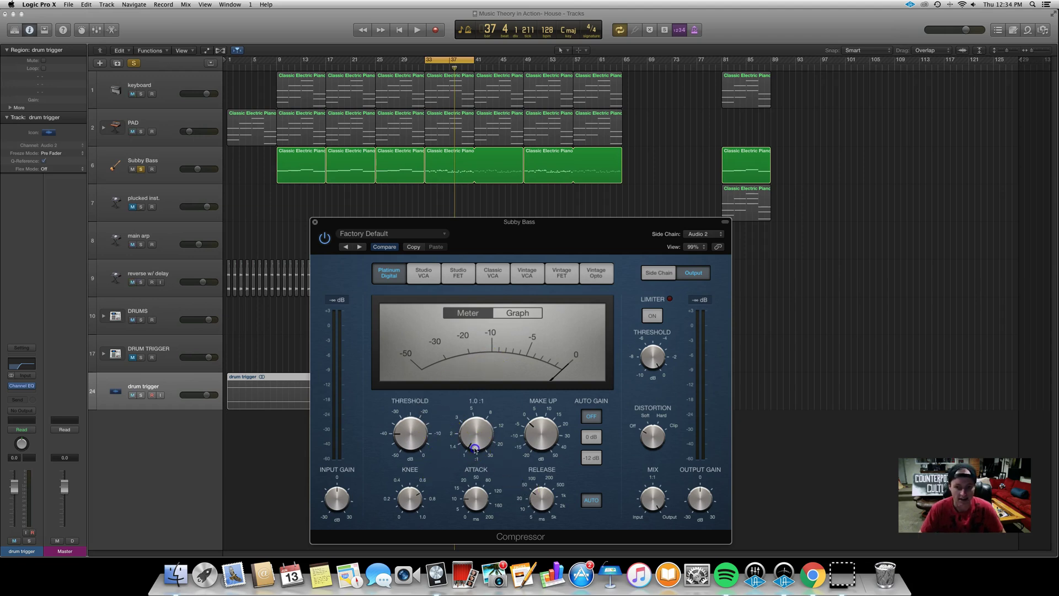
{"action": "mouse_move", "coordinate": [466, 438]}
{"action": "left_mouse_down"}
{"action": "mouse_move", "coordinate": [497, 540]}
{"action": "mouse_move", "coordinate": [472, 448]}
{"action": "left_mouse_up"}
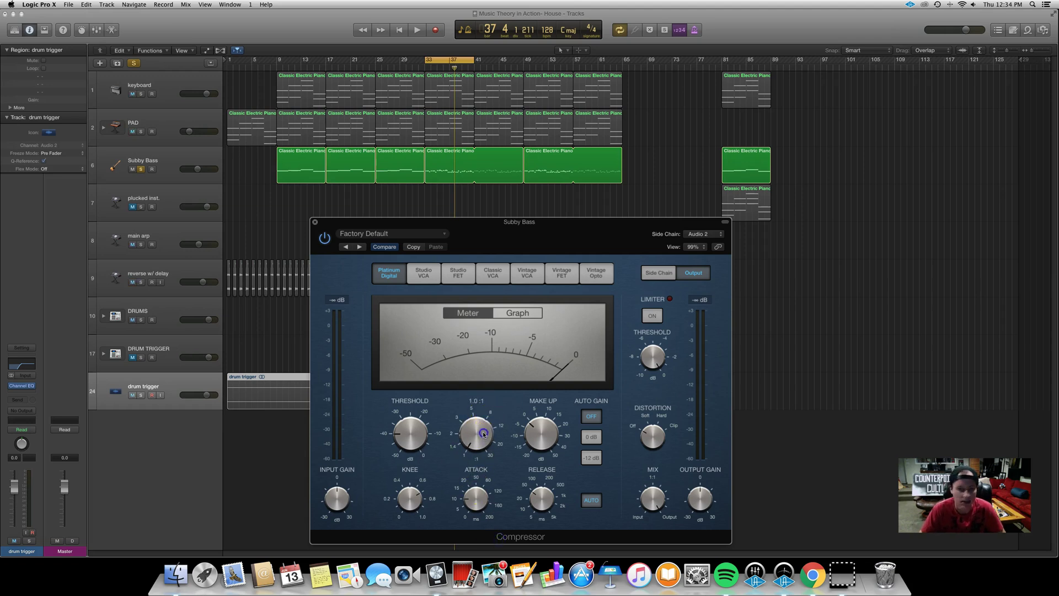
{"action": "mouse_move", "coordinate": [473, 434]}
{"action": "left_mouse_down"}
{"action": "mouse_move", "coordinate": [473, 404]}
{"action": "mouse_move", "coordinate": [469, 451]}
{"action": "left_mouse_up"}
{"action": "left_click", "coordinate": [474, 429]}
Step: Check the Compressor's make up gain, release, Auto Gain, ratio and threshold settings
{"action": "left_click", "coordinate": [544, 433]}
{"action": "left_click", "coordinate": [548, 470]}
{"action": "left_click", "coordinate": [595, 420]}
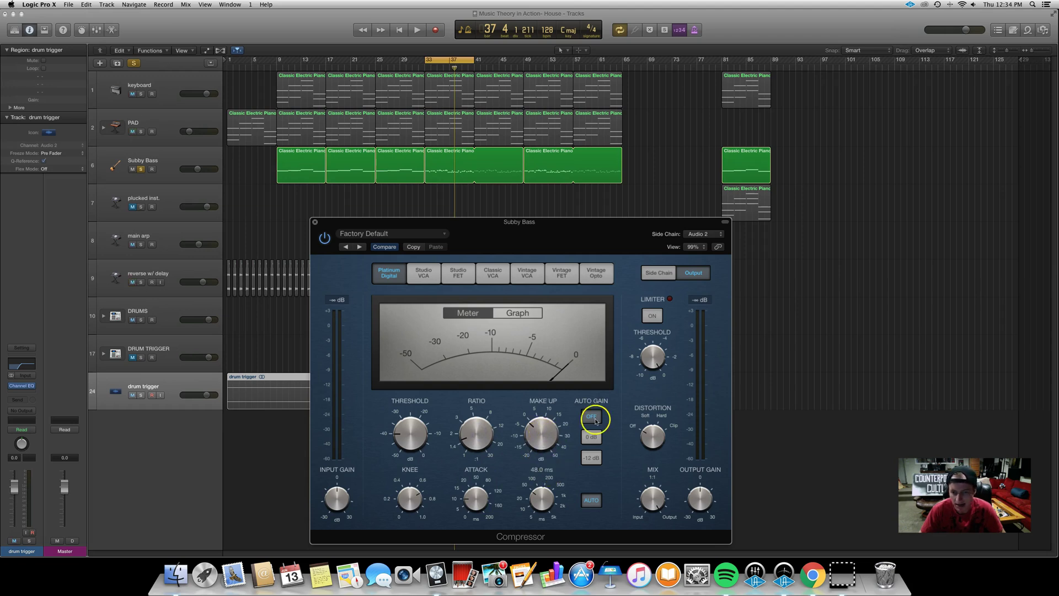
{"action": "left_click", "coordinate": [544, 431]}
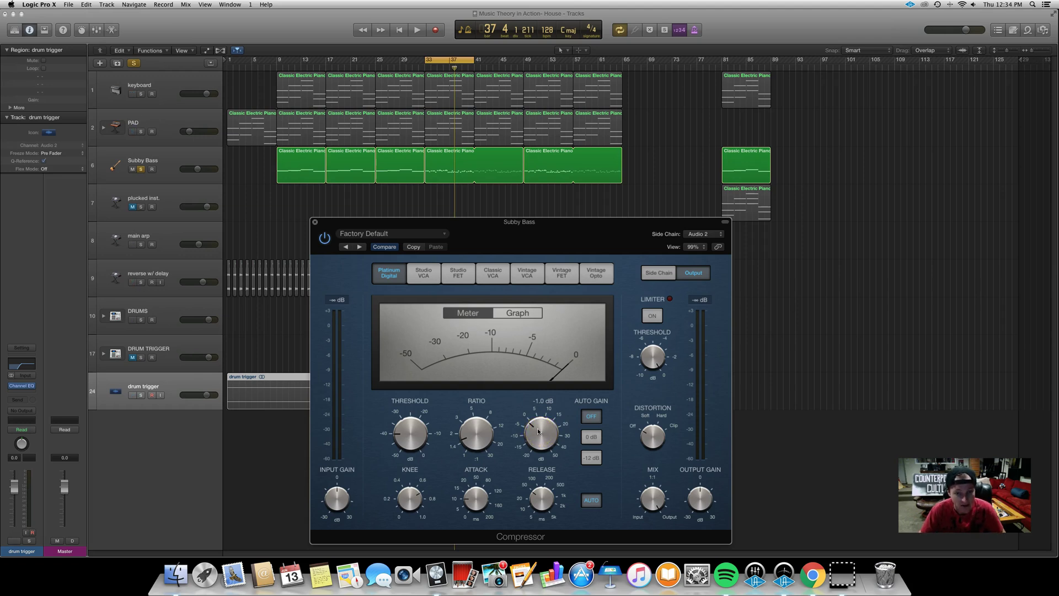
{"action": "left_click_drag", "start_coordinate": [497, 431], "coordinate": [370, 417]}
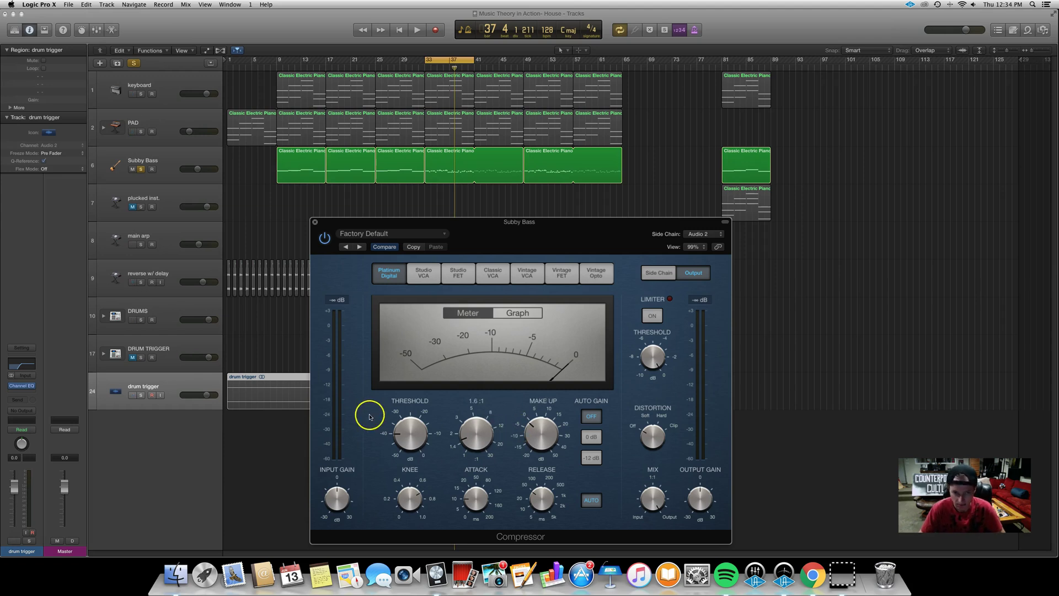
{"action": "left_click", "coordinate": [405, 426]}
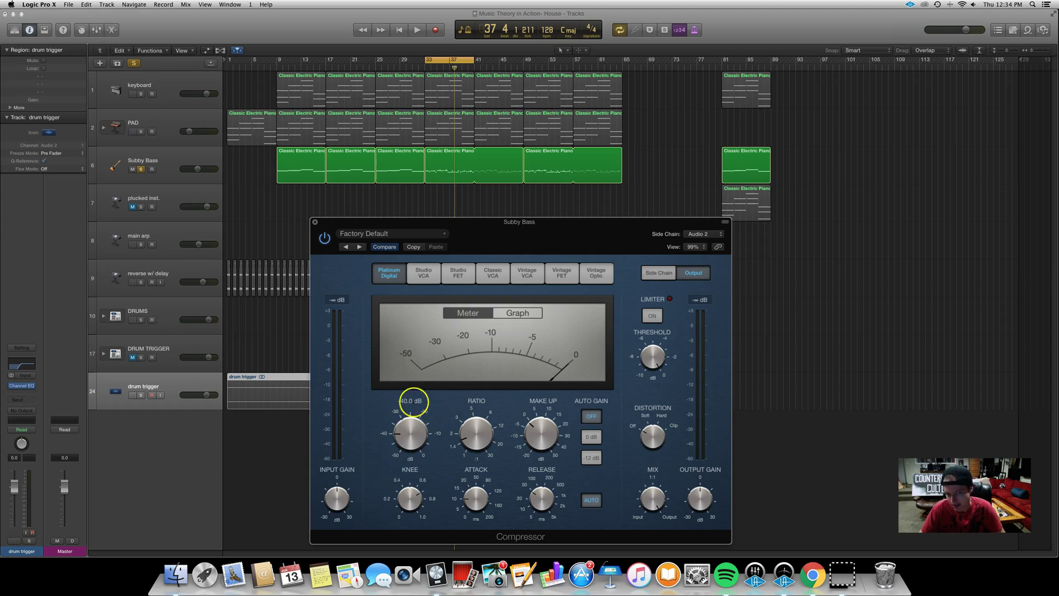
Step: Try the Compressor's knee at 1.0 and 0.9, and set it to 0.0
{"action": "mouse_move", "coordinate": [423, 501]}
{"action": "left_click_drag", "start_coordinate": [413, 501], "coordinate": [395, 469]}
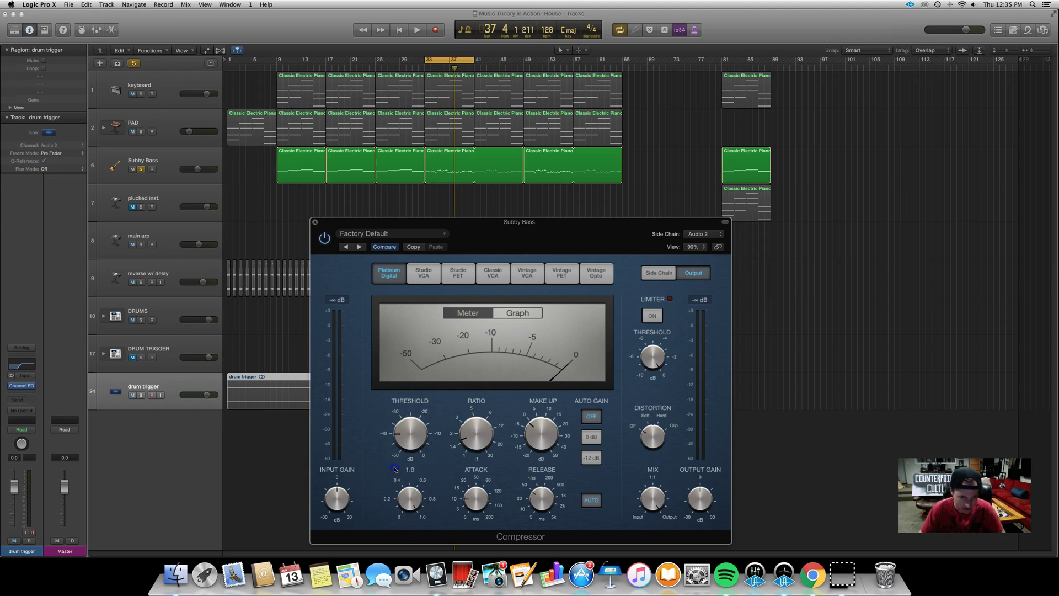
{"action": "left_click_drag", "start_coordinate": [395, 515], "coordinate": [412, 479]}
{"action": "left_click", "coordinate": [397, 437]}
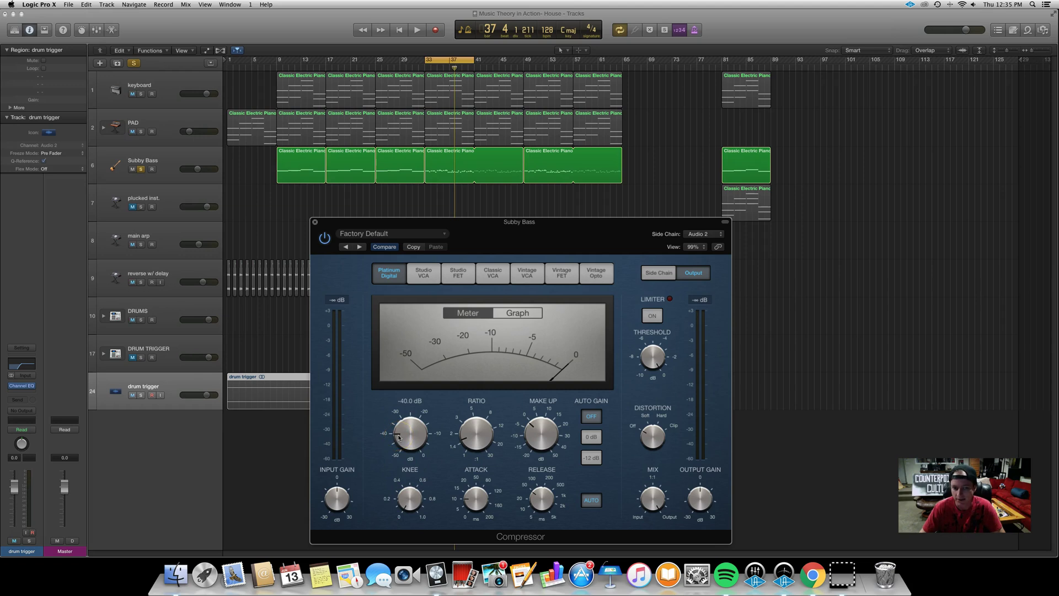
{"action": "left_click", "coordinate": [415, 505]}
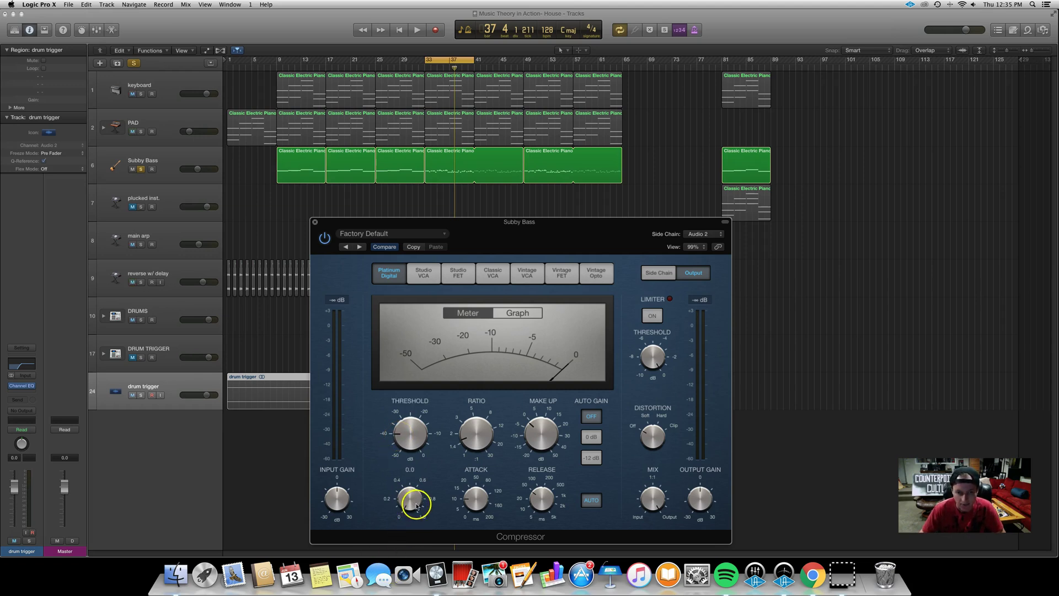
{"action": "left_click", "coordinate": [412, 430]}
{"action": "left_click_drag", "start_coordinate": [410, 507], "coordinate": [411, 514]}
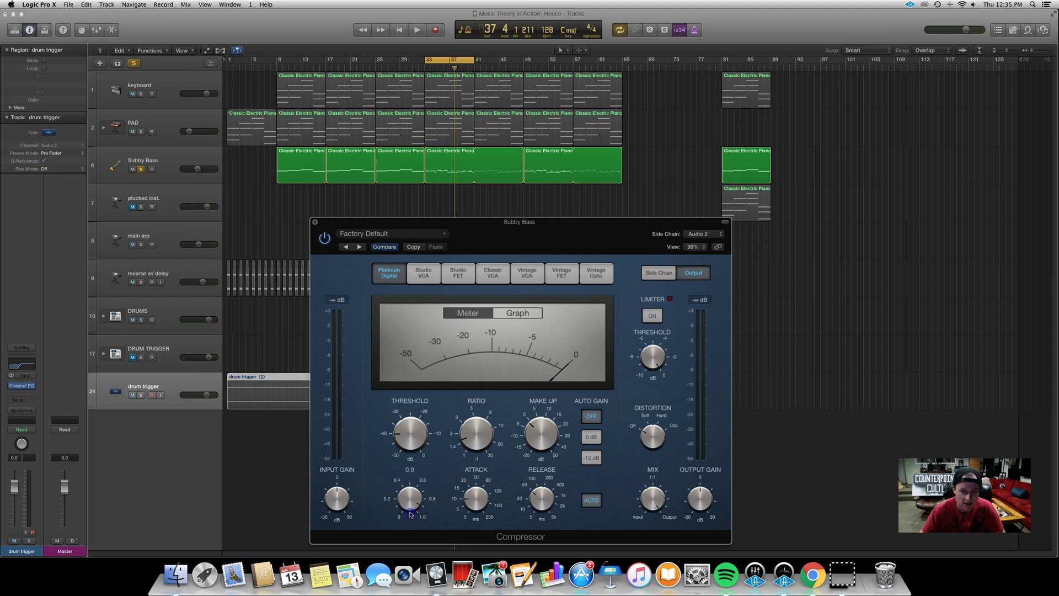
{"action": "left_click", "coordinate": [413, 546]}
{"action": "left_click", "coordinate": [392, 434]}
{"action": "left_click", "coordinate": [395, 431]}
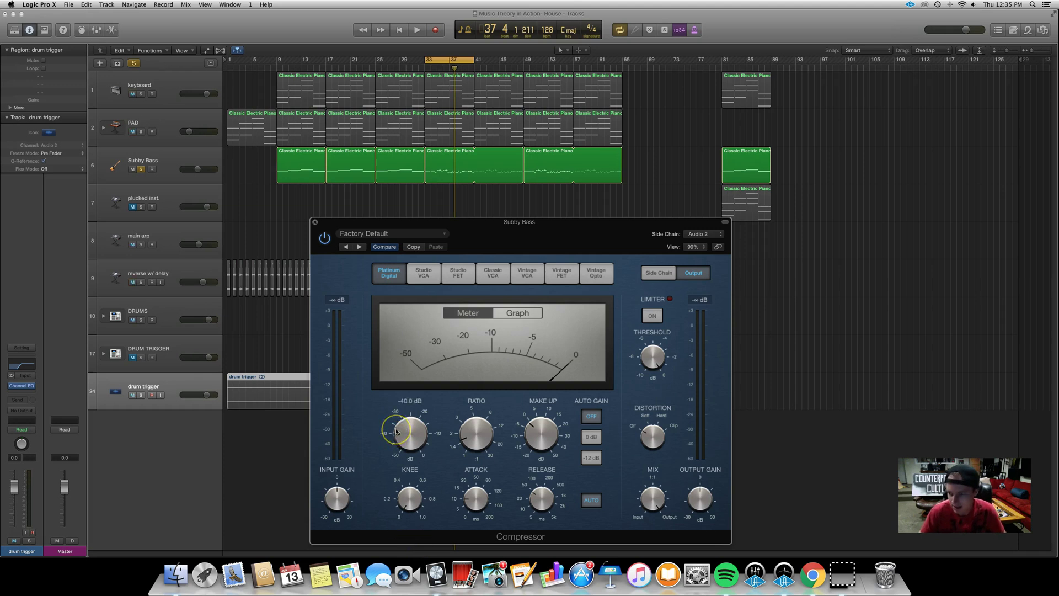
Step: Set the Subby Bass Compressor's attack to 8.5 ms
{"action": "left_click", "coordinate": [529, 457]}
{"action": "left_click", "coordinate": [484, 413]}
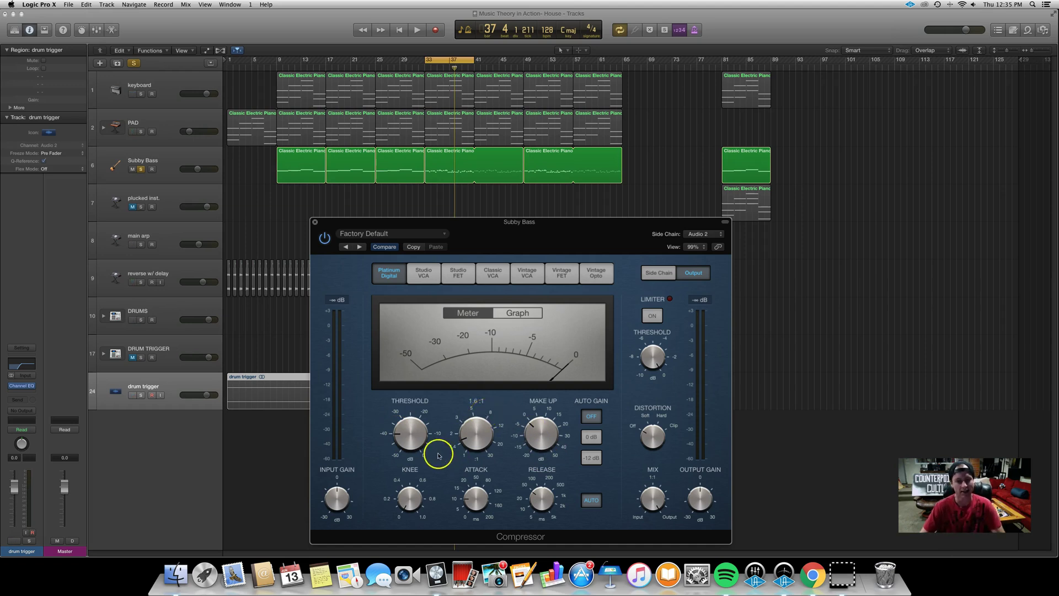
{"action": "mouse_move", "coordinate": [393, 447]}
{"action": "mouse_move", "coordinate": [480, 497]}
{"action": "left_click_drag", "start_coordinate": [480, 496], "coordinate": [483, 519]}
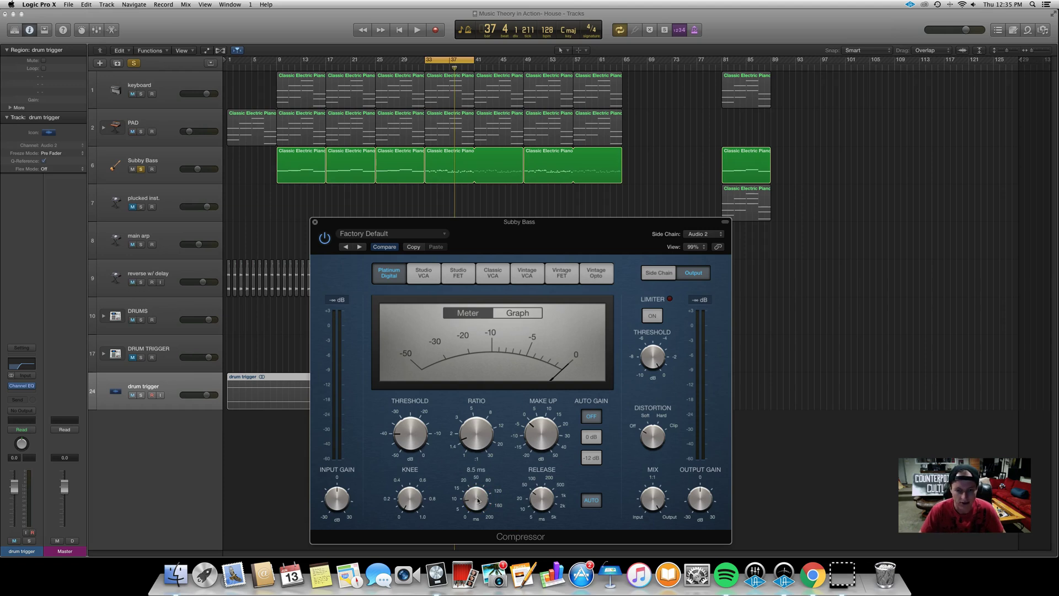
Step: Set the Compressor's attack to 0.0 ms and try its release at 40.0 ms
{"action": "left_click", "coordinate": [474, 485]}
{"action": "left_click_drag", "start_coordinate": [474, 485], "coordinate": [480, 513]}
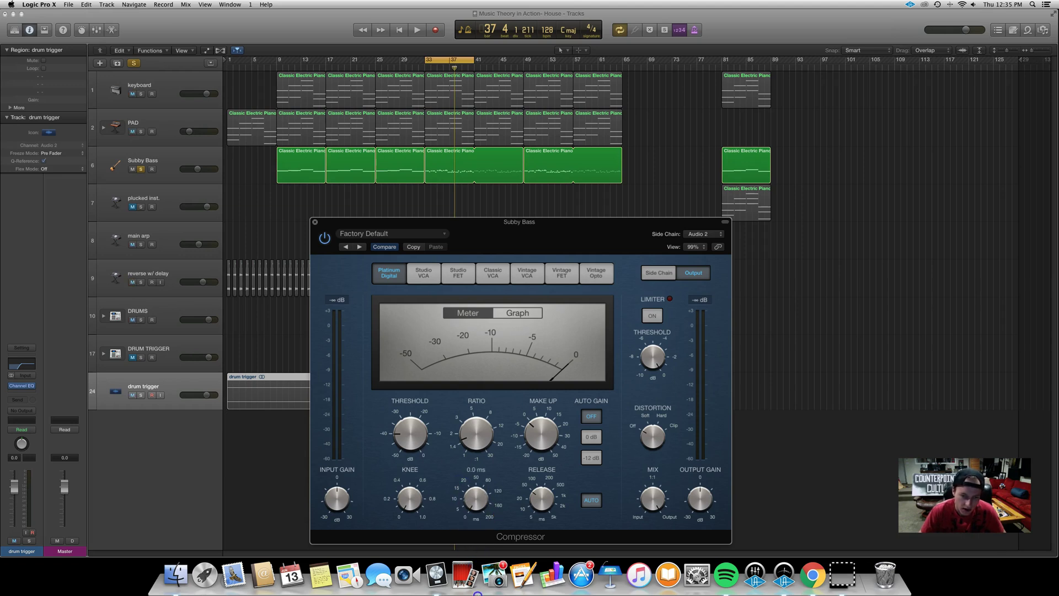
{"action": "left_click_drag", "start_coordinate": [474, 460], "coordinate": [485, 502]}
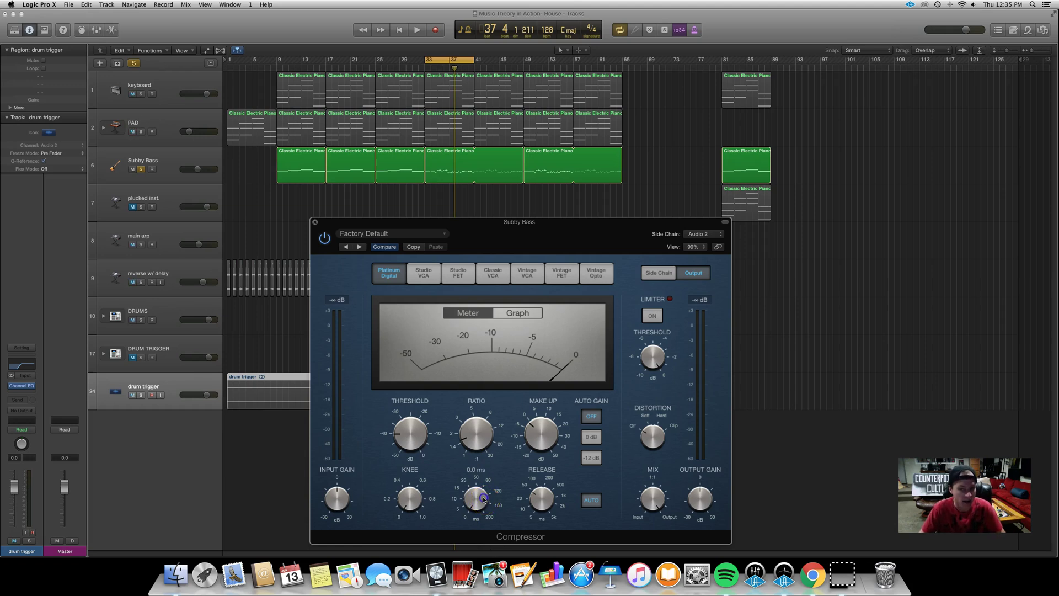
{"action": "left_click_drag", "start_coordinate": [480, 505], "coordinate": [472, 497]}
{"action": "mouse_move", "coordinate": [539, 499]}
{"action": "left_mouse_down"}
{"action": "mouse_move", "coordinate": [548, 501]}
{"action": "mouse_move", "coordinate": [504, 472]}
{"action": "mouse_move", "coordinate": [542, 497]}
{"action": "mouse_move", "coordinate": [536, 515]}
{"action": "left_mouse_up"}
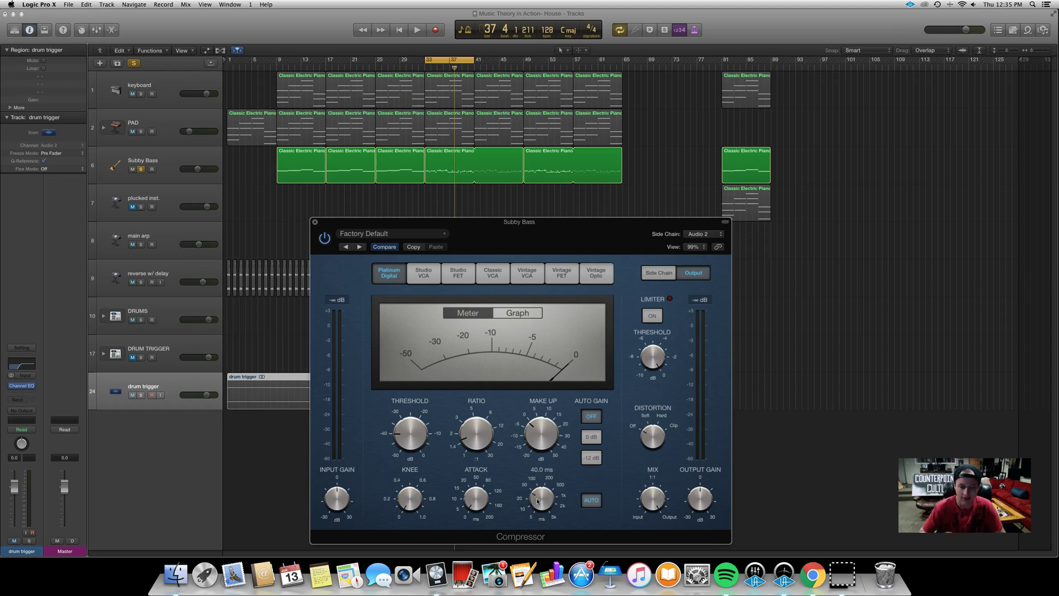
{"action": "mouse_move", "coordinate": [538, 500]}
{"action": "left_mouse_down"}
{"action": "mouse_move", "coordinate": [546, 503]}
{"action": "mouse_move", "coordinate": [544, 480]}
{"action": "mouse_move", "coordinate": [547, 503]}
{"action": "left_mouse_up"}
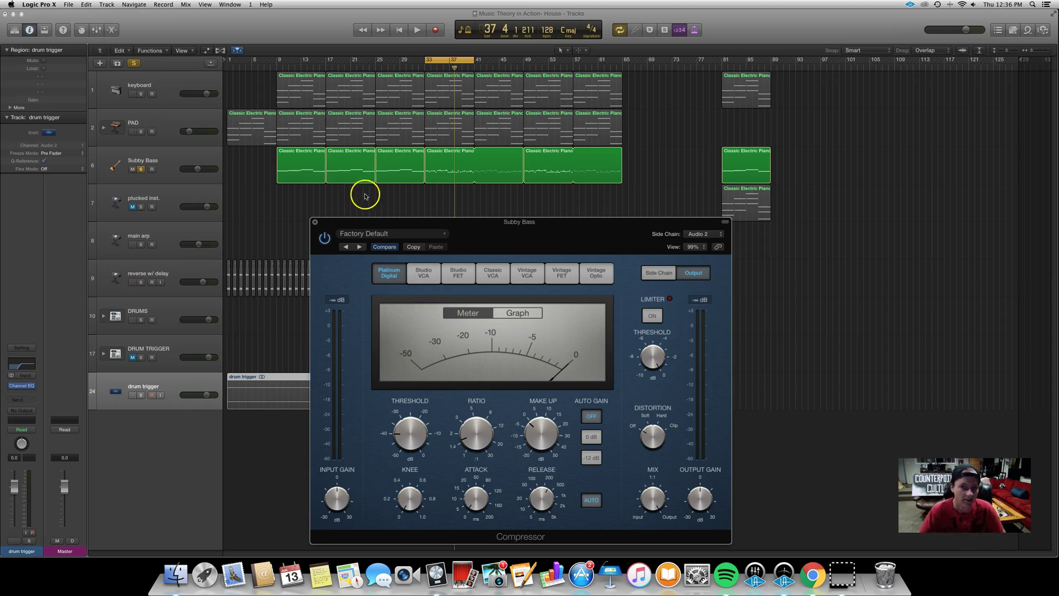
Step: Raise the Compressor's ratio and make up gain during playback and shorten its release, trying 12.0 ms
{"action": "key", "text": "space"}
{"action": "mouse_move", "coordinate": [484, 437]}
{"action": "left_click_drag", "start_coordinate": [485, 437], "coordinate": [544, 431]}
{"action": "left_click_drag", "start_coordinate": [554, 502], "coordinate": [554, 540]}
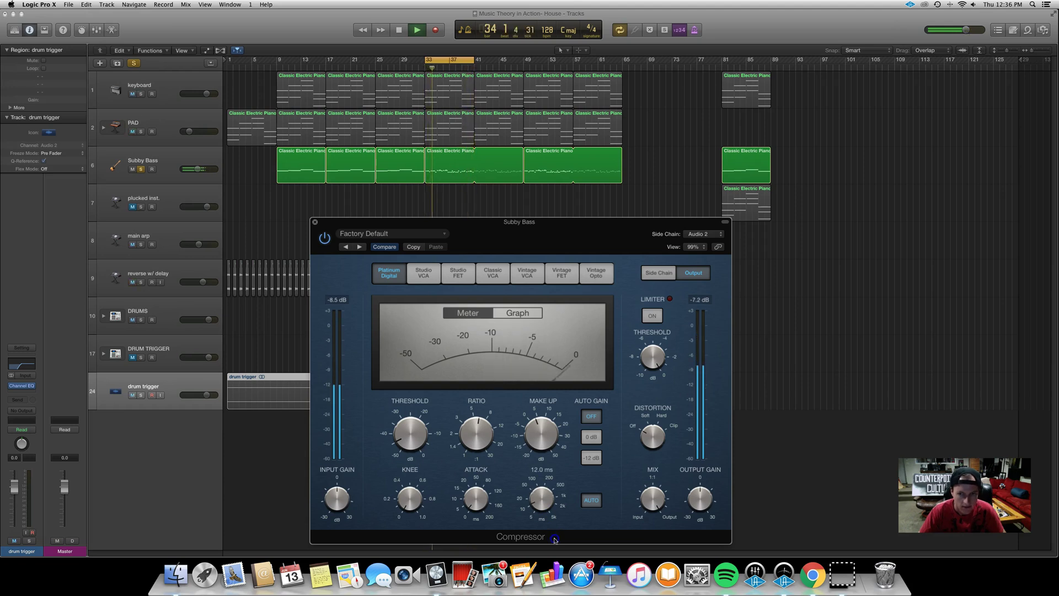
{"action": "left_click_drag", "start_coordinate": [554, 537], "coordinate": [554, 519]}
{"action": "key", "text": "space"}
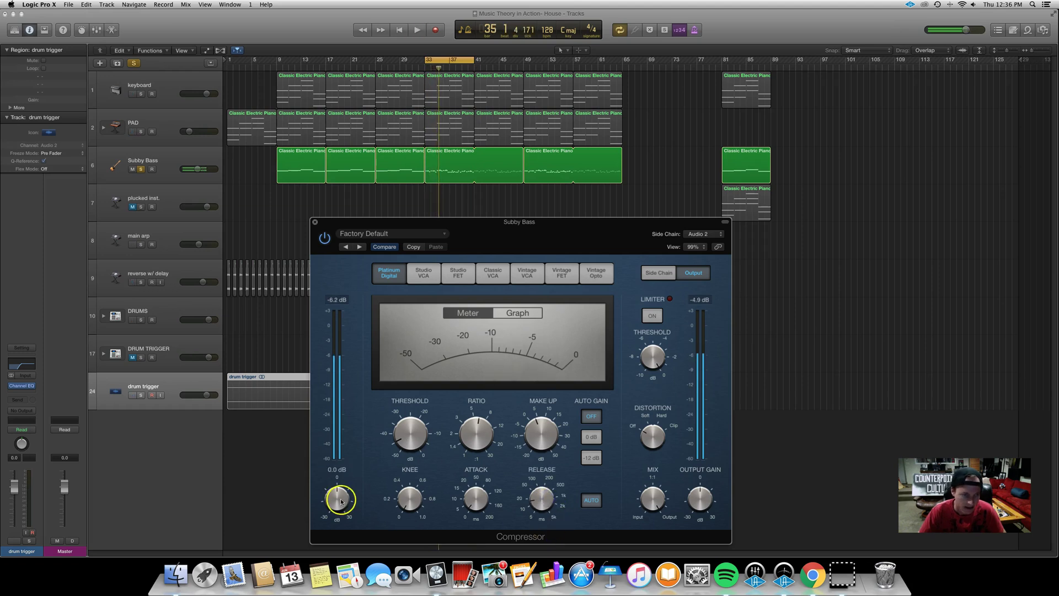
Step: Solo the drum trigger and DRUMS tracks along with Subby Bass and play the loop briefly
{"action": "left_click", "coordinate": [141, 395]}
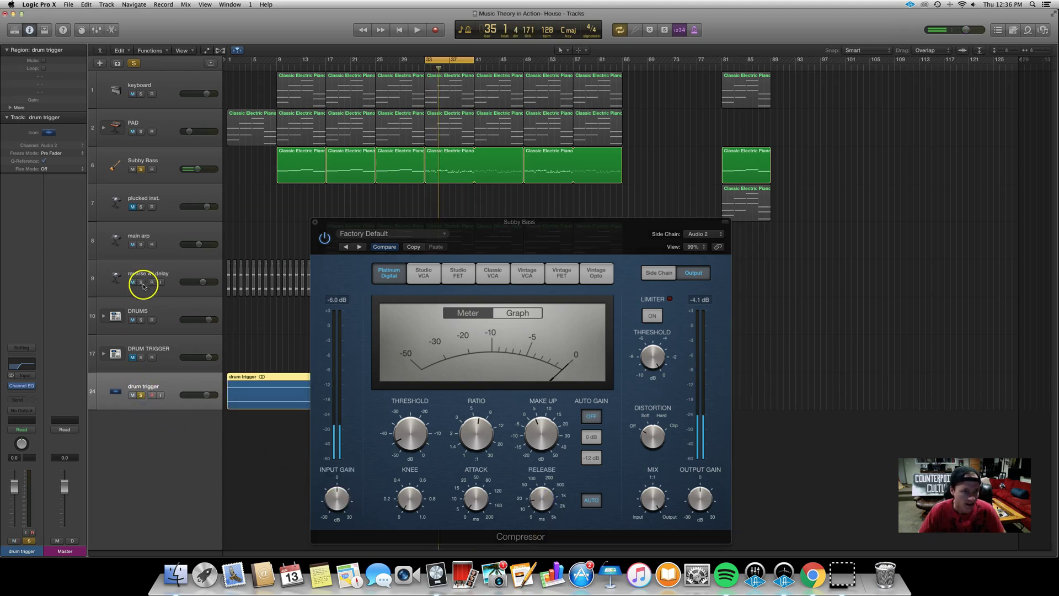
{"action": "left_click", "coordinate": [141, 321]}
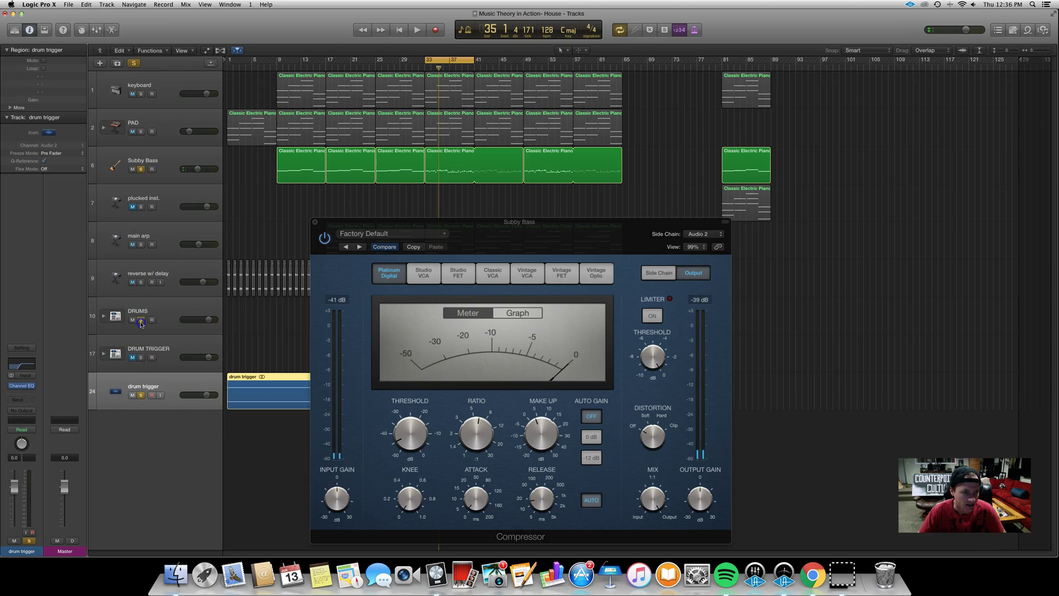
{"action": "key", "text": "space"}
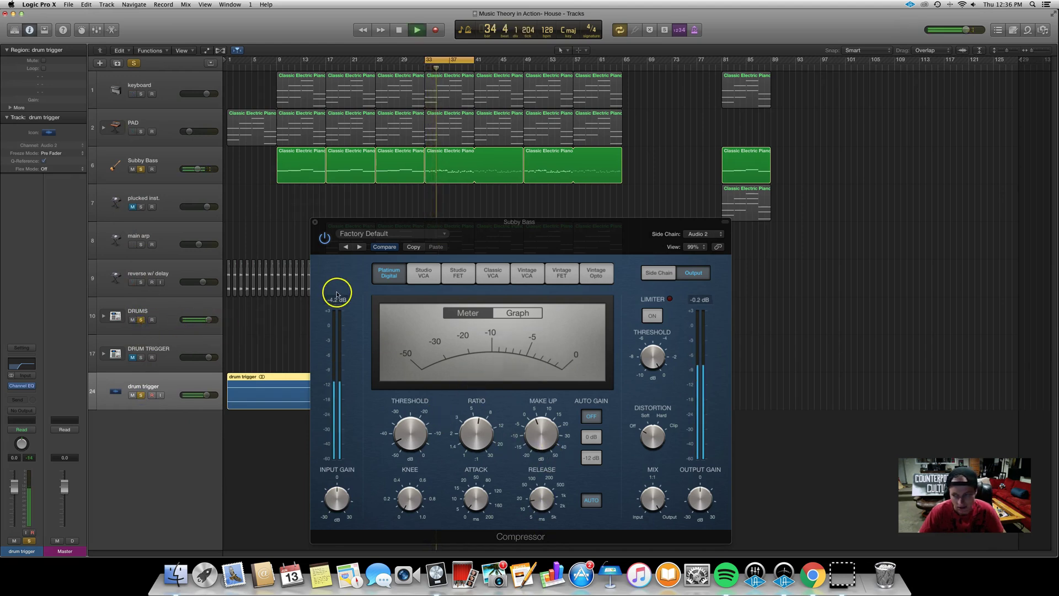
{"action": "key", "text": "space"}
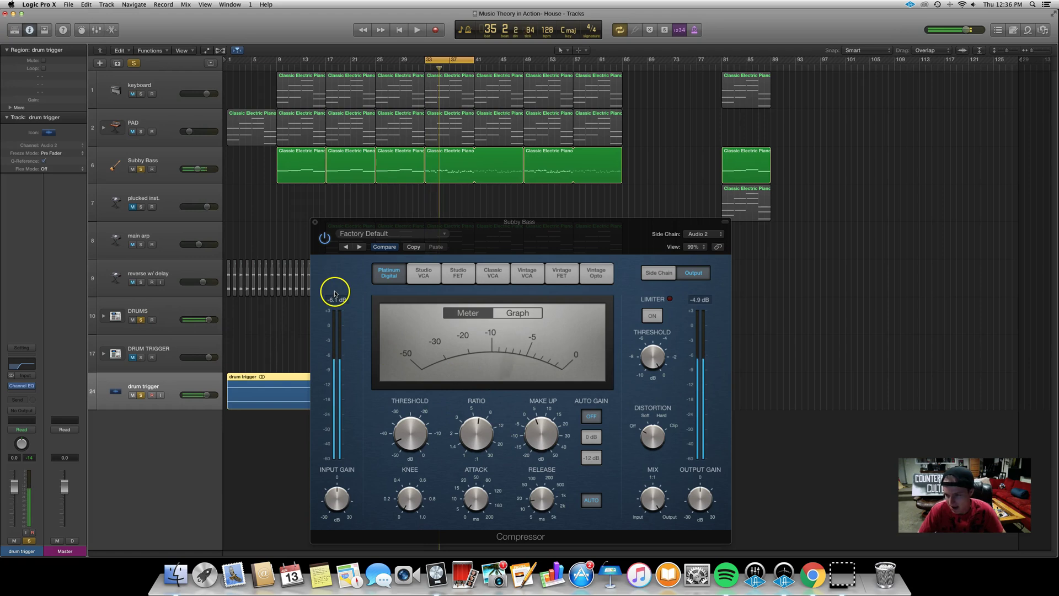
Step: Compare the soloed loop with the Subby Bass Compressor bypassed and enabled during playback
{"action": "left_click", "coordinate": [325, 241]}
{"action": "key", "text": "space"}
{"action": "left_click", "coordinate": [321, 241]}
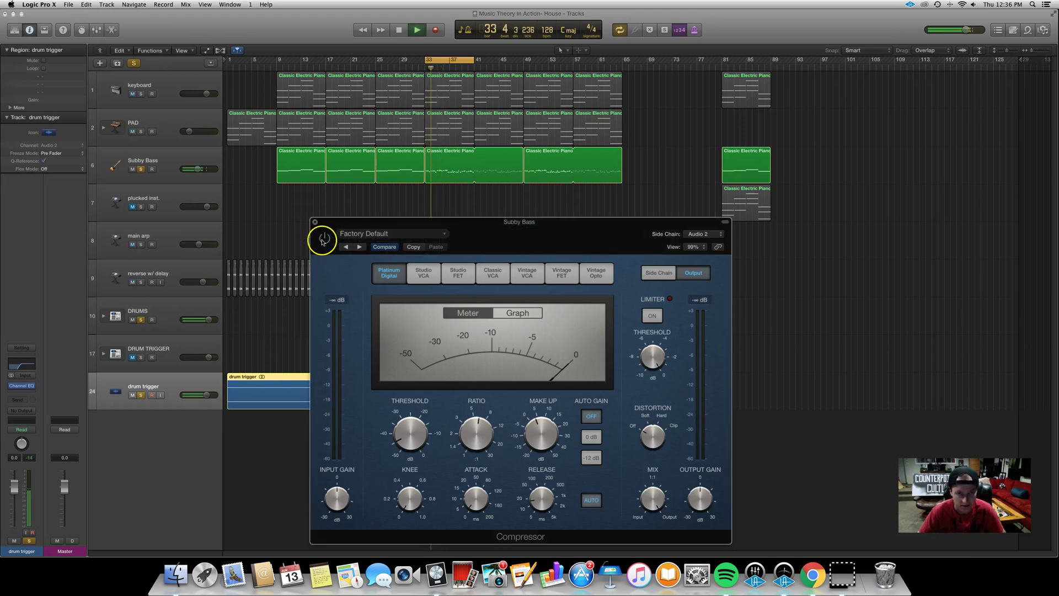
{"action": "left_click", "coordinate": [323, 239]}
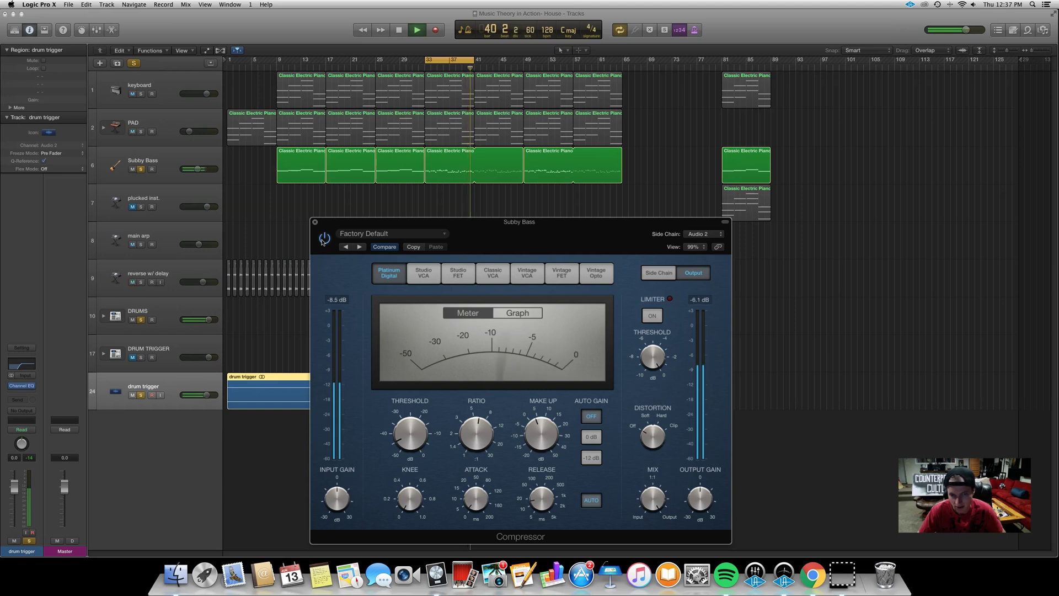
{"action": "key", "text": "space"}
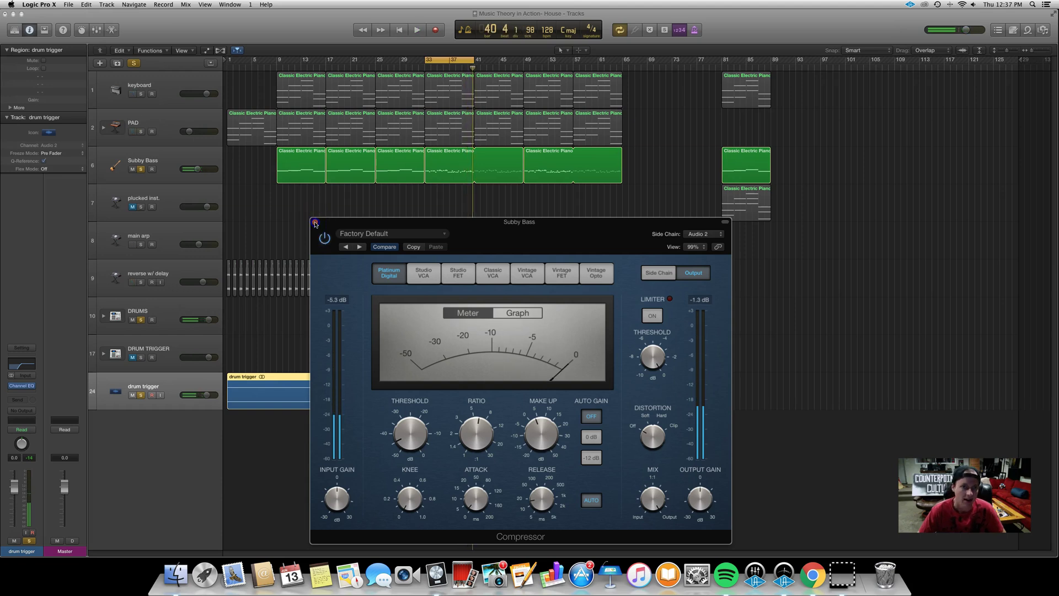
Step: Close the Subby Bass Compressor window
{"action": "left_click", "coordinate": [314, 222]}
{"action": "left_click", "coordinate": [311, 215]}
{"action": "left_click_drag", "start_coordinate": [298, 213], "coordinate": [256, 214]}
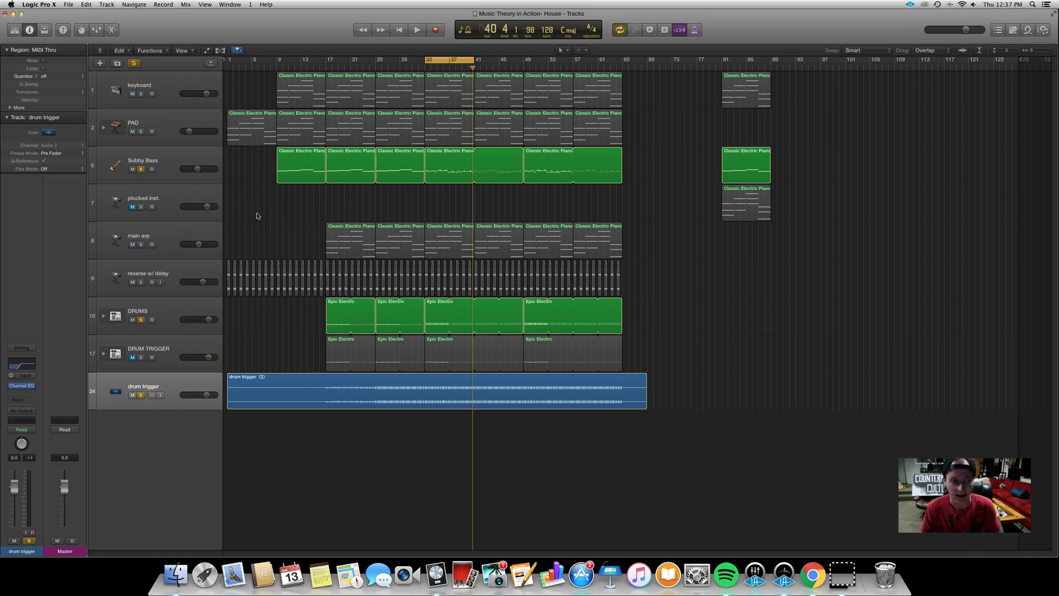
{"action": "mouse_move", "coordinate": [335, 233]}
{"action": "left_mouse_down"}
{"action": "mouse_move", "coordinate": [354, 239]}
{"action": "mouse_move", "coordinate": [340, 233]}
{"action": "left_mouse_up"}
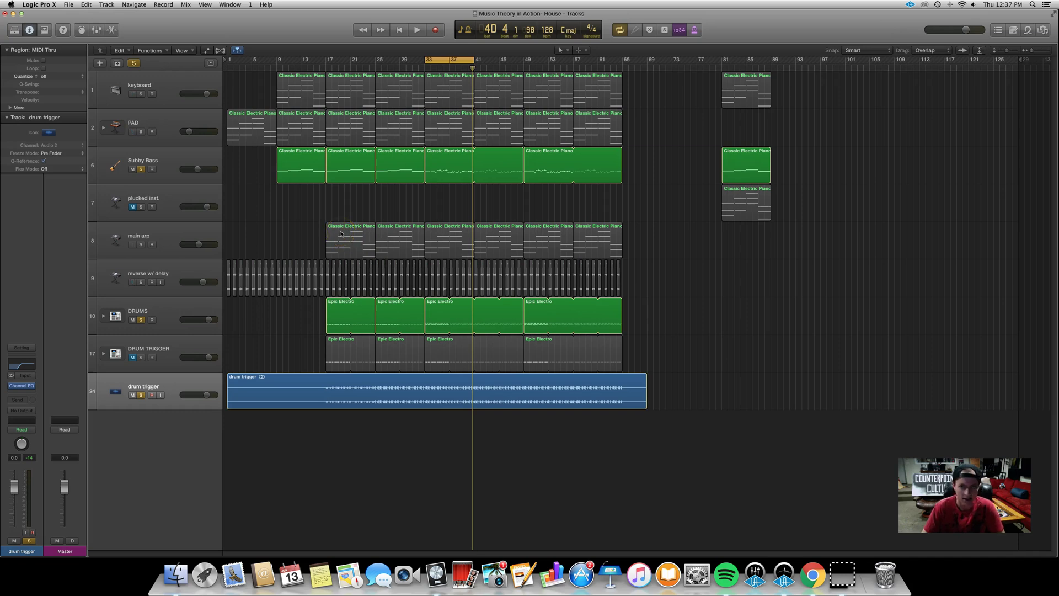
Step: Record-enable the DRUMS track and play the loop with bass, drums and drum trigger soloed
{"action": "left_click", "coordinate": [154, 154]}
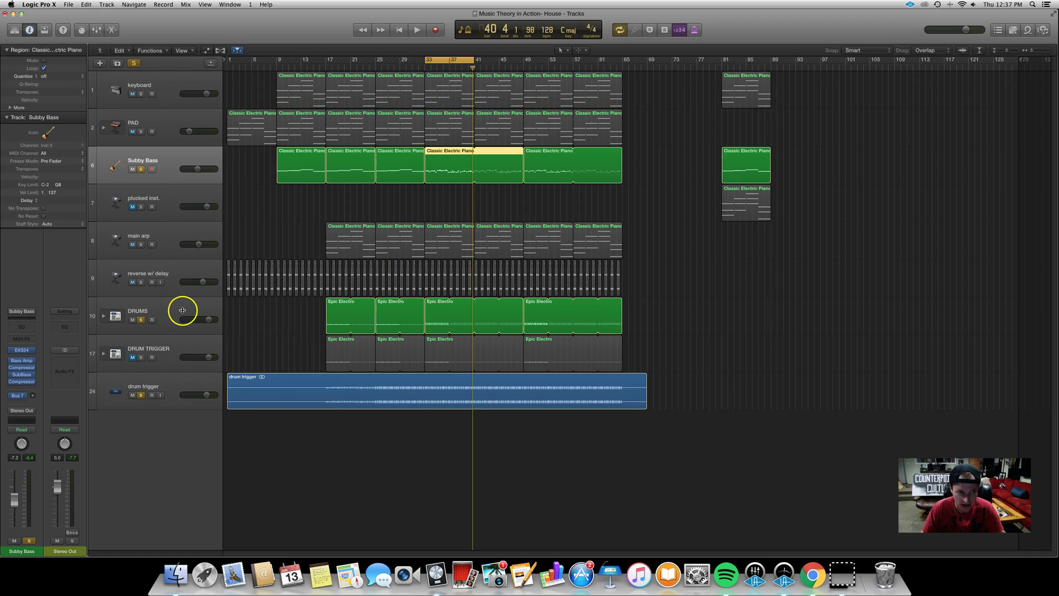
{"action": "left_click", "coordinate": [166, 312]}
{"action": "left_click", "coordinate": [152, 320]}
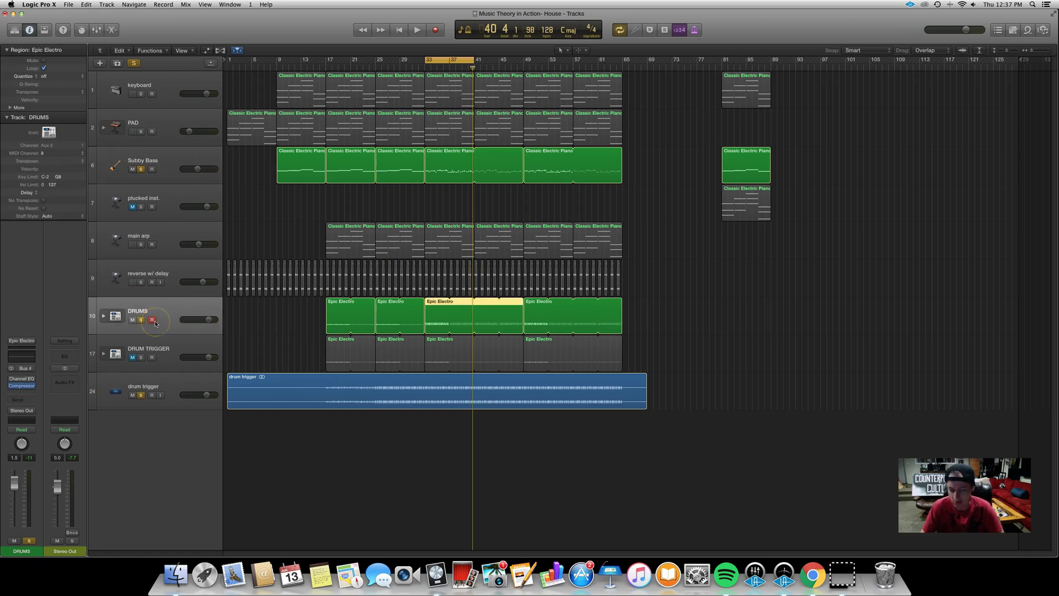
{"action": "key", "text": "space"}
{"action": "key", "text": "space"}
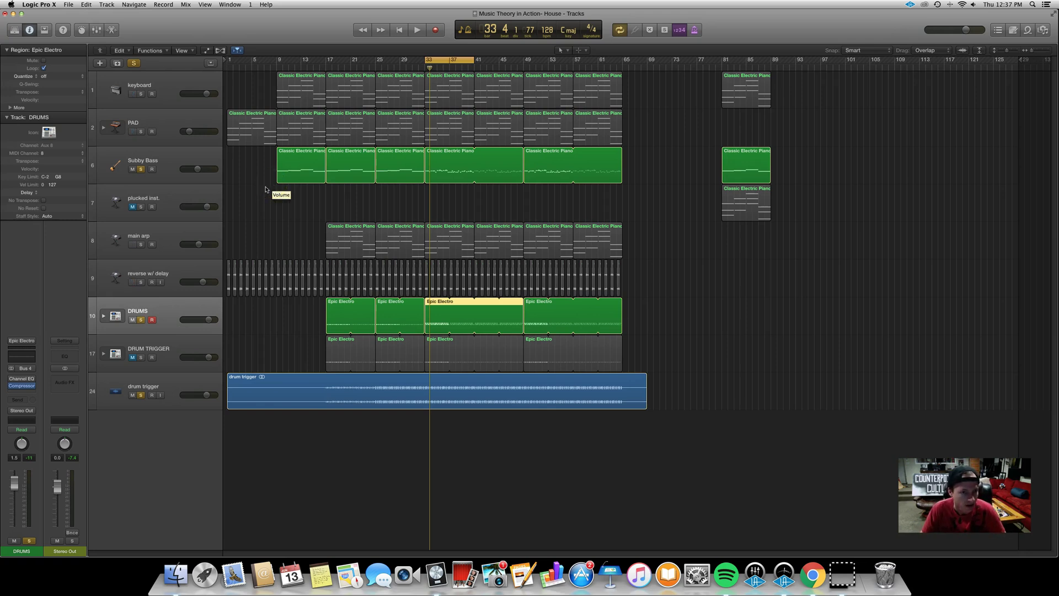
Step: Unsolo the DRUMS, Subby Bass and drum trigger tracks
{"action": "left_click", "coordinate": [140, 320]}
{"action": "left_click", "coordinate": [141, 169]}
{"action": "left_click", "coordinate": [141, 395]}
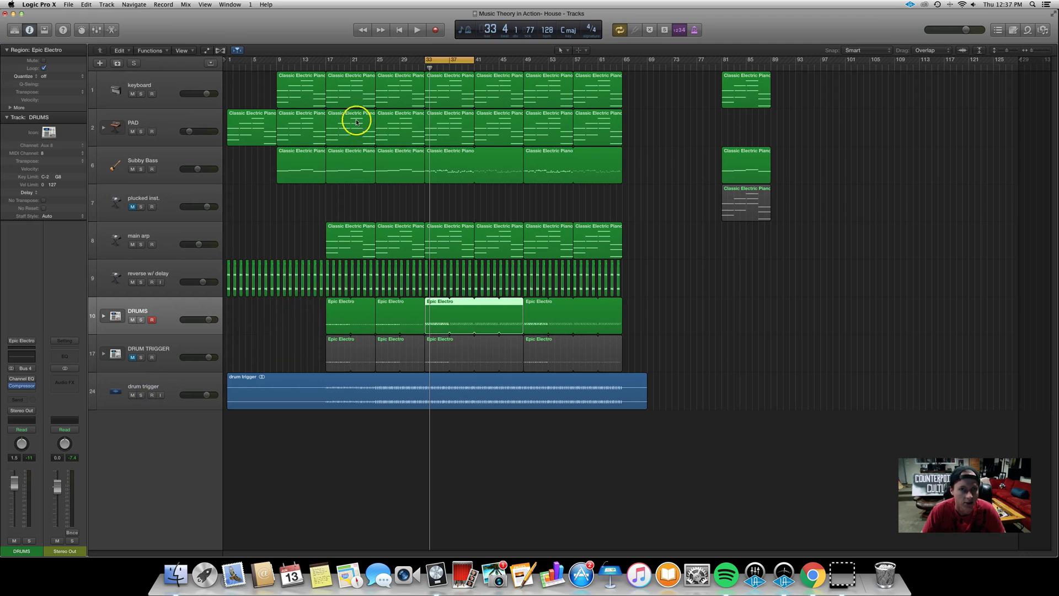
Step: Play the full arrangement from bar 17 and extend the cycle range to span bars 17 to 49
{"action": "double_click", "coordinate": [326, 68]}
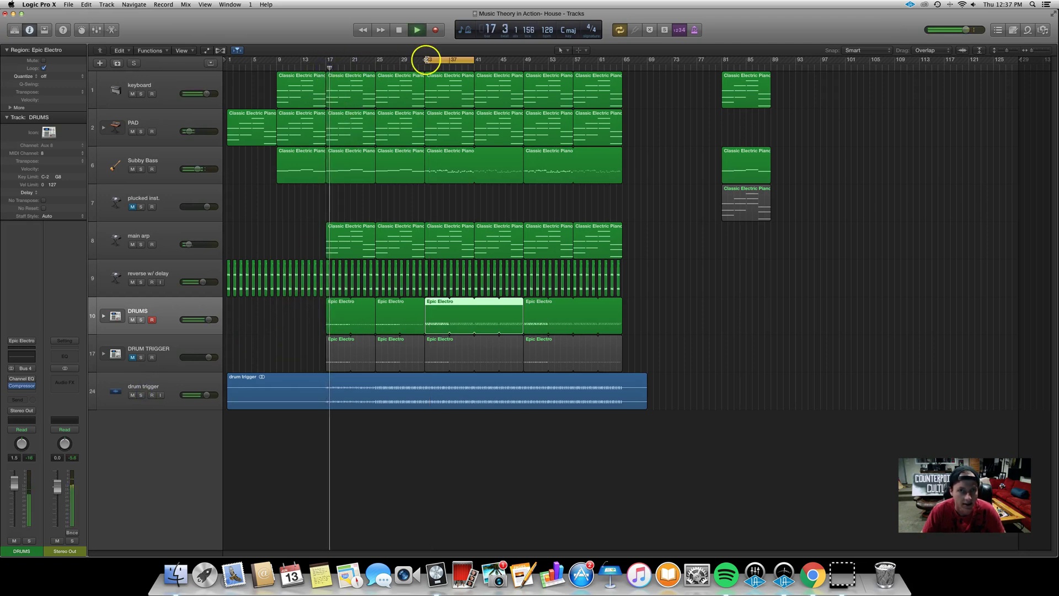
{"action": "left_click_drag", "start_coordinate": [424, 61], "coordinate": [326, 59]}
{"action": "left_click_drag", "start_coordinate": [474, 59], "coordinate": [523, 59]}
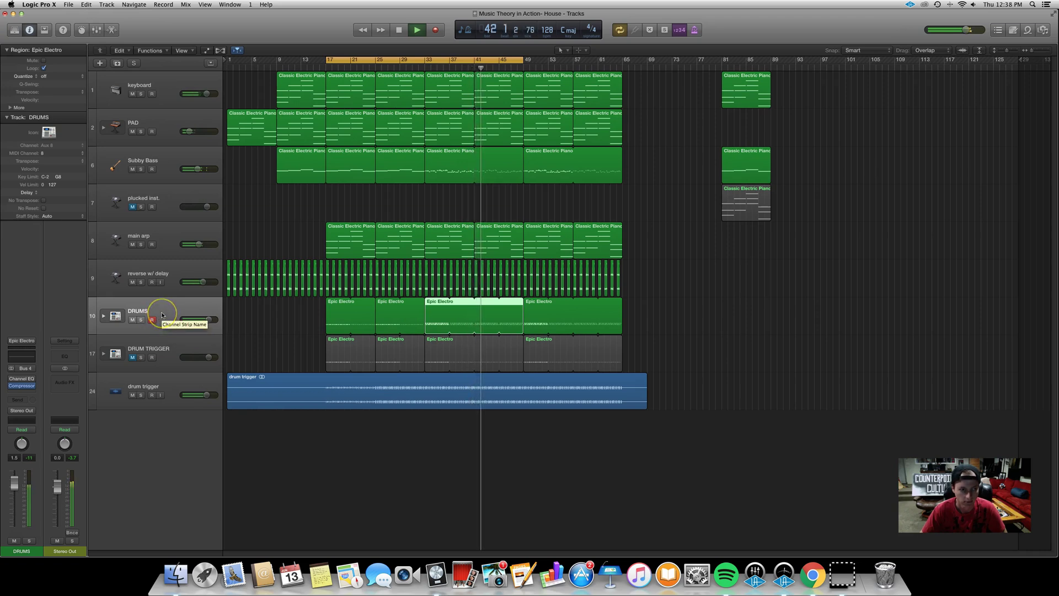
Step: Select the Subby Bass track, stop playback and turn off the cycle range
{"action": "left_click", "coordinate": [164, 150]}
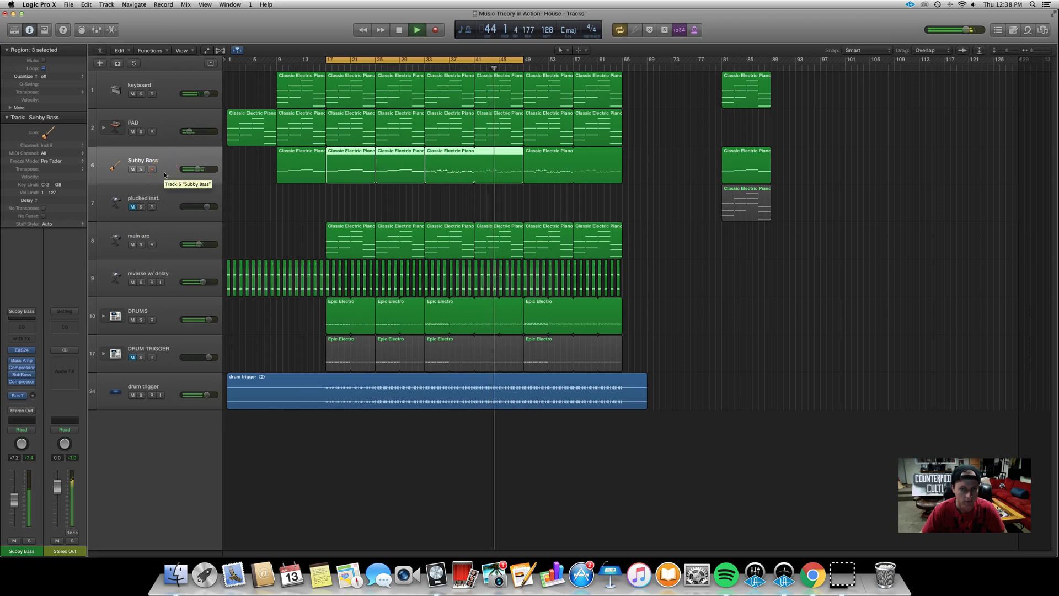
{"action": "left_click", "coordinate": [299, 161]}
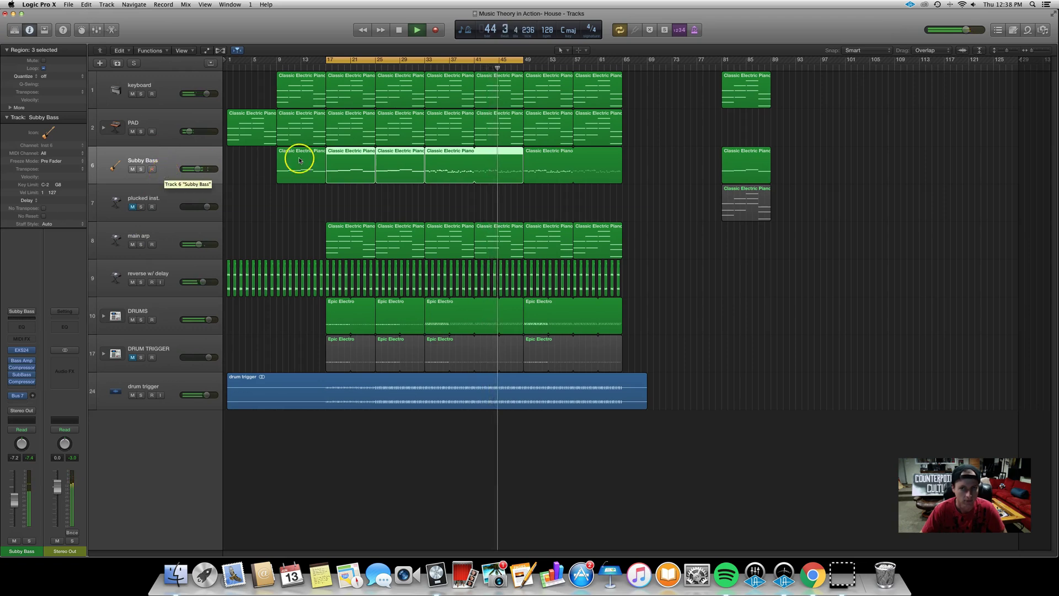
{"action": "key", "text": "space"}
{"action": "left_click", "coordinate": [500, 59]}
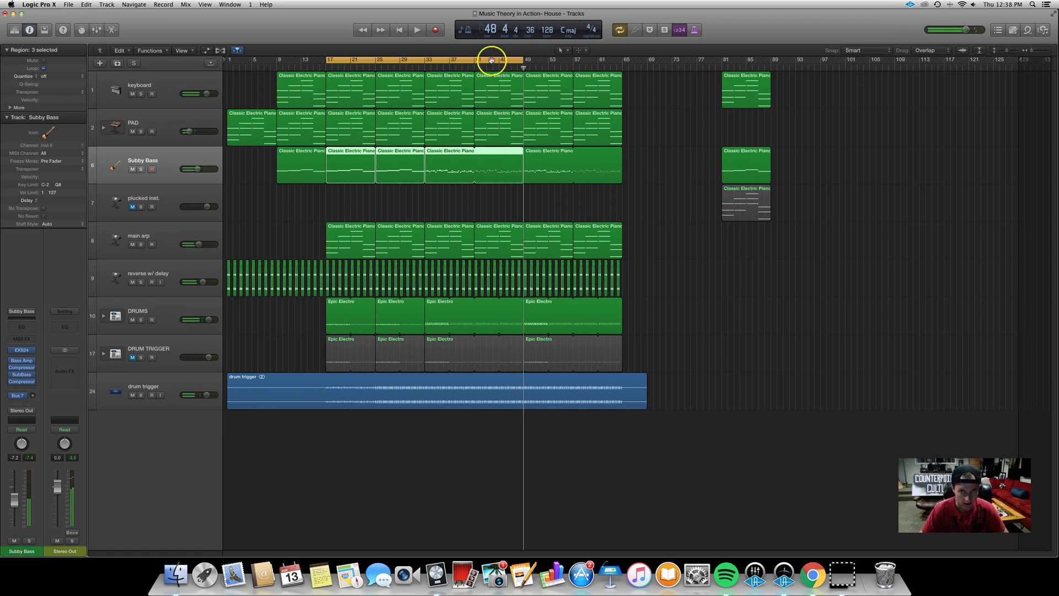
{"action": "left_click", "coordinate": [399, 201]}
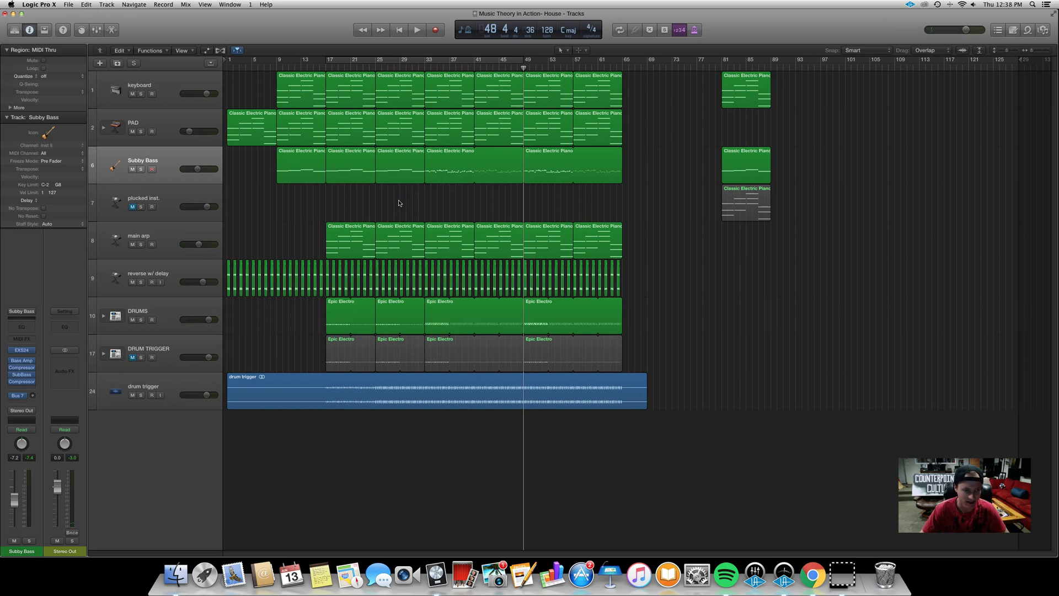
{"action": "left_click", "coordinate": [343, 56]}
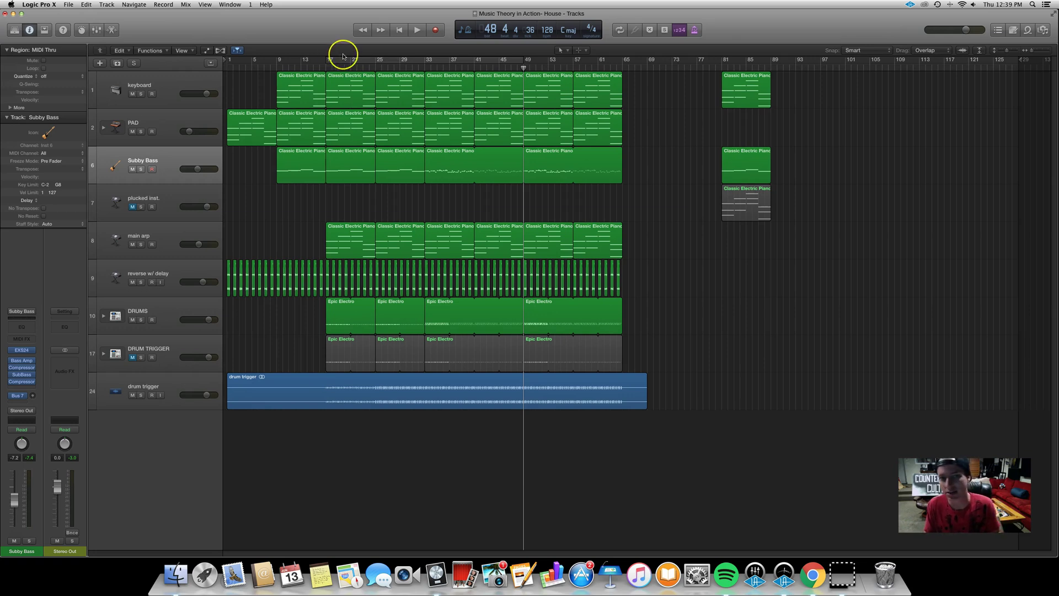
{"action": "left_click_drag", "start_coordinate": [326, 58], "coordinate": [341, 64]}
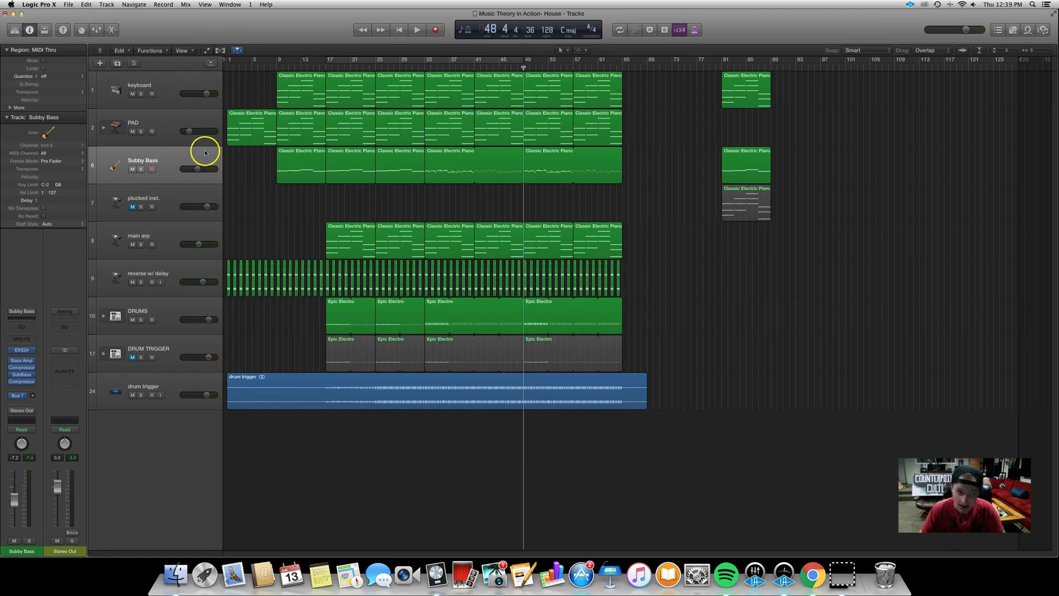
{"action": "left_click", "coordinate": [151, 165]}
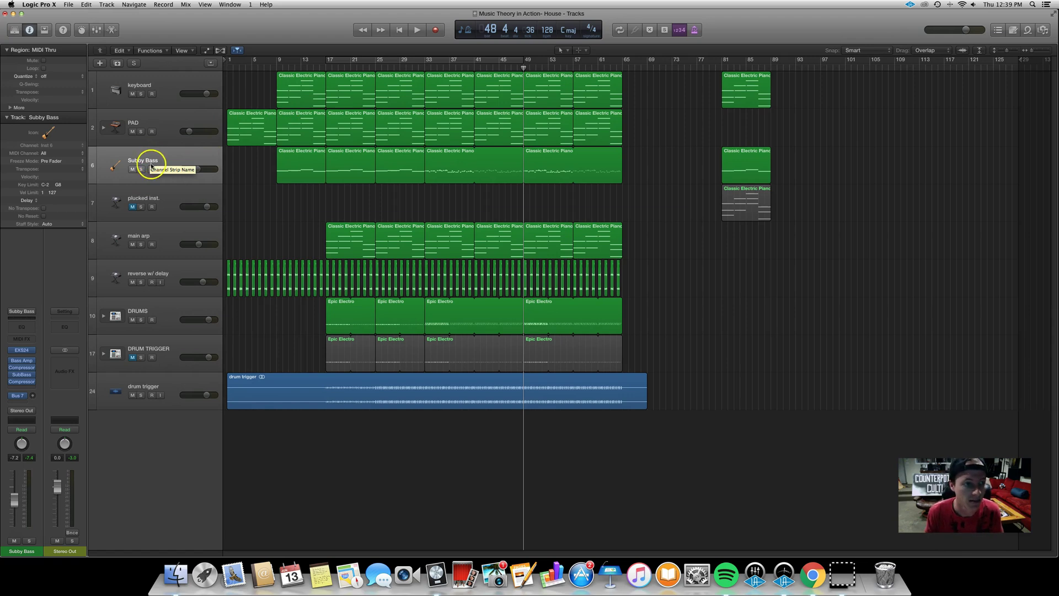
{"action": "left_click", "coordinate": [213, 175]}
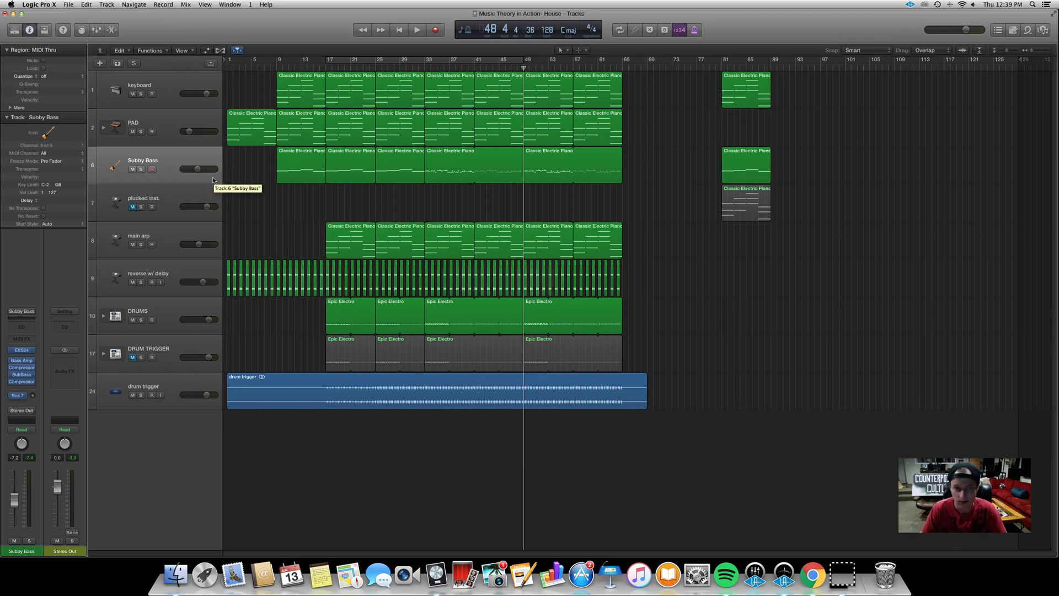
Step: Select the Subby Bass track with all of its regions
{"action": "left_click", "coordinate": [135, 159]}
{"action": "left_click", "coordinate": [245, 175]}
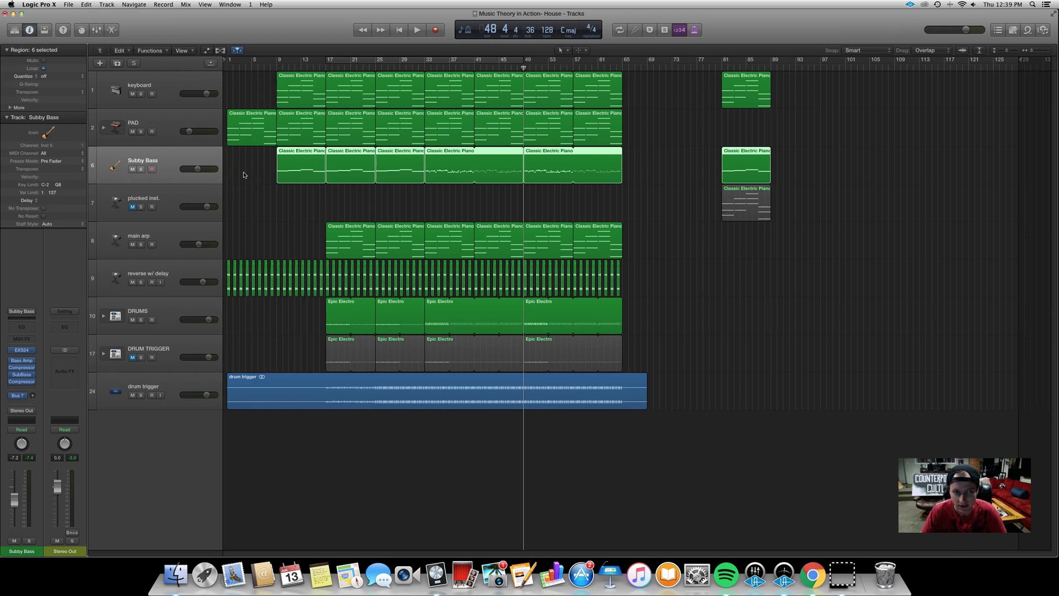
{"action": "left_click", "coordinate": [182, 195]}
{"action": "left_click", "coordinate": [165, 161]}
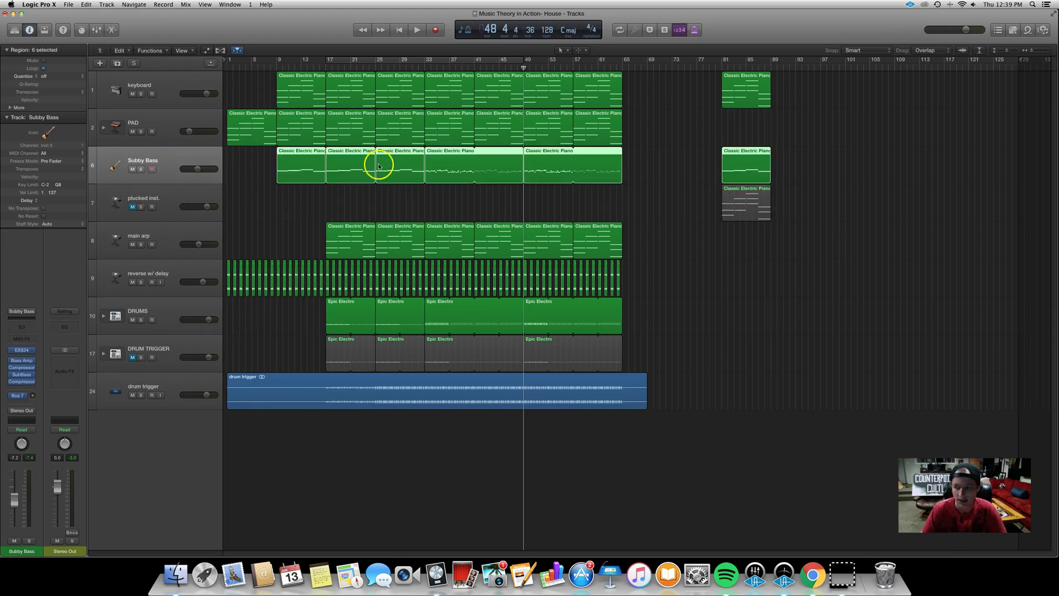